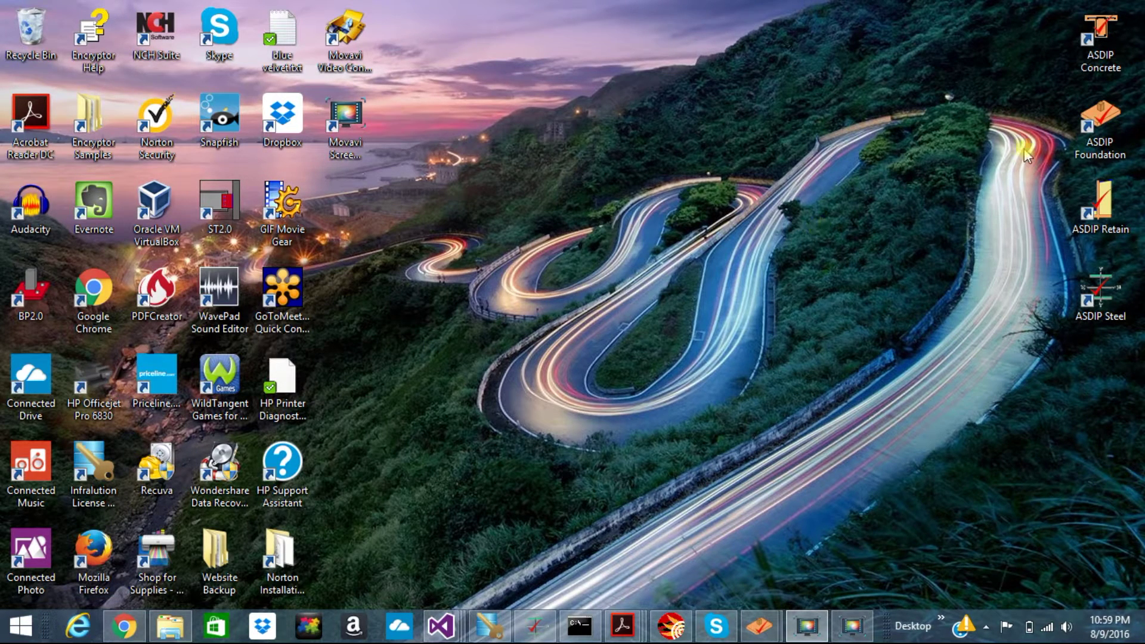
- Launch ASDIP Foundation from its desktop icon to reach the empty Project Manager
double_click(1100, 128)
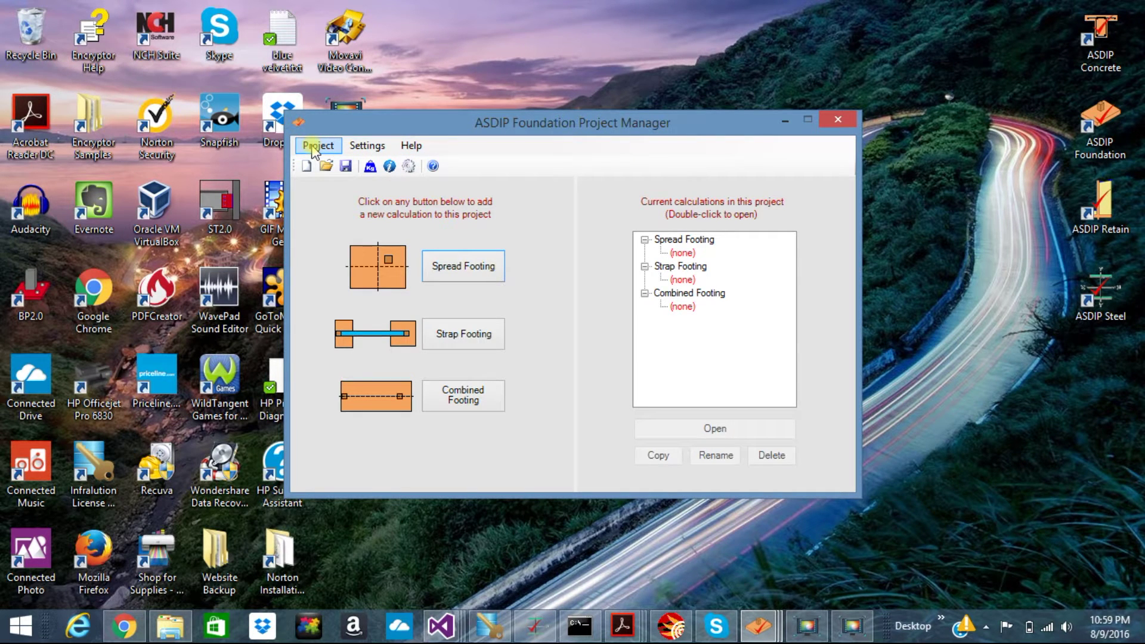
- Browse the Project and Settings menus, cancel Units unchanged, and start a new spread footing
click(311, 149)
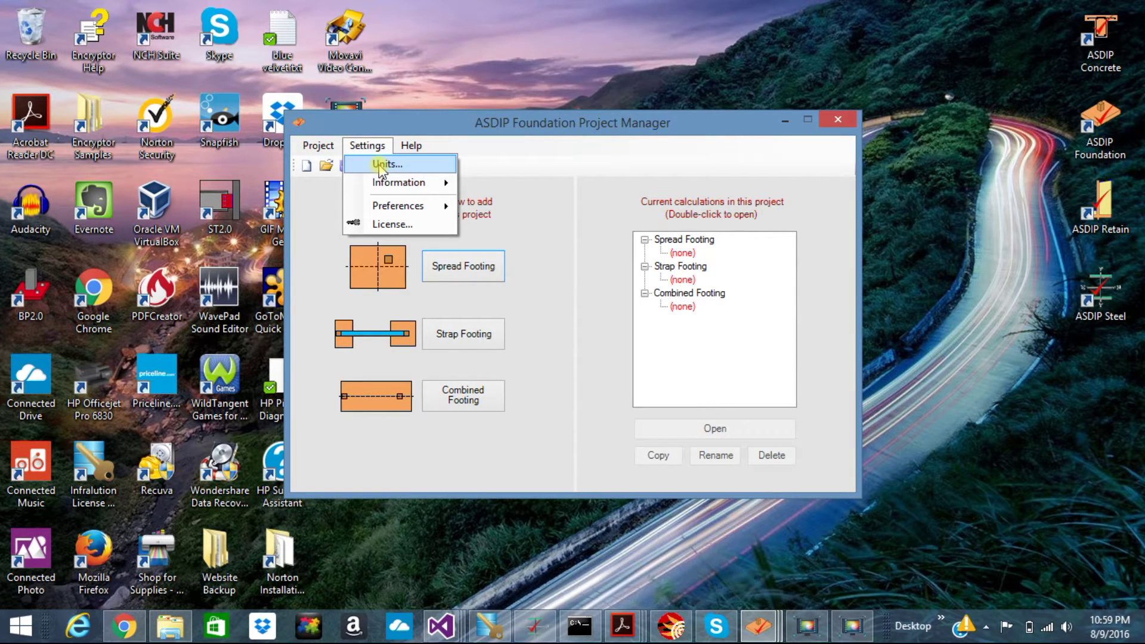
click(382, 164)
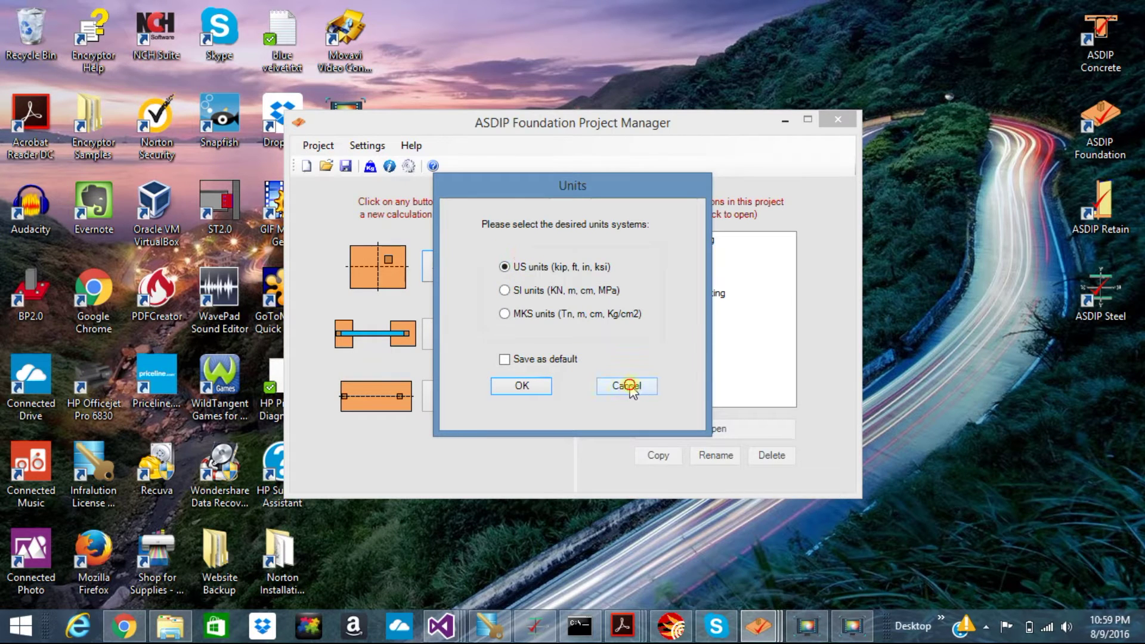
click(629, 387)
click(366, 145)
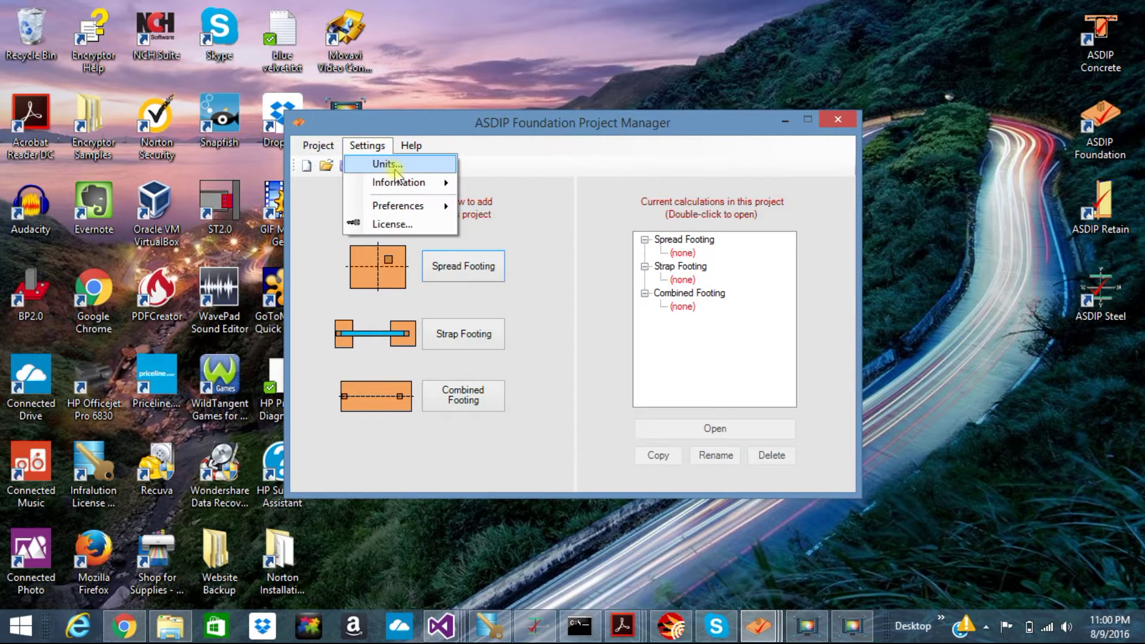
mouse_move(399, 183)
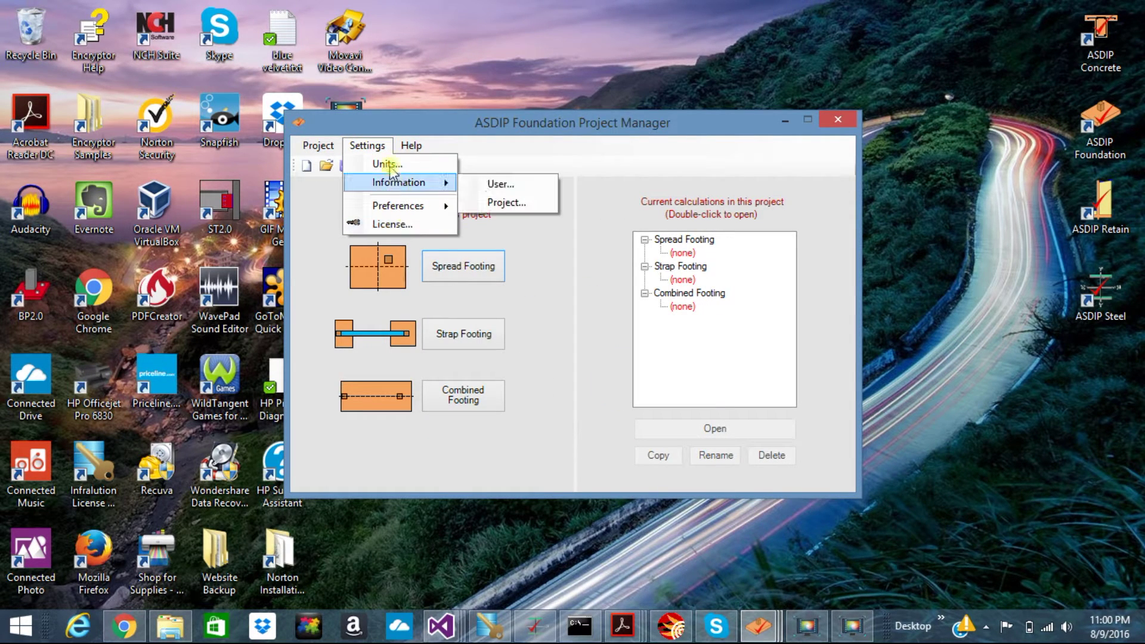
click(436, 132)
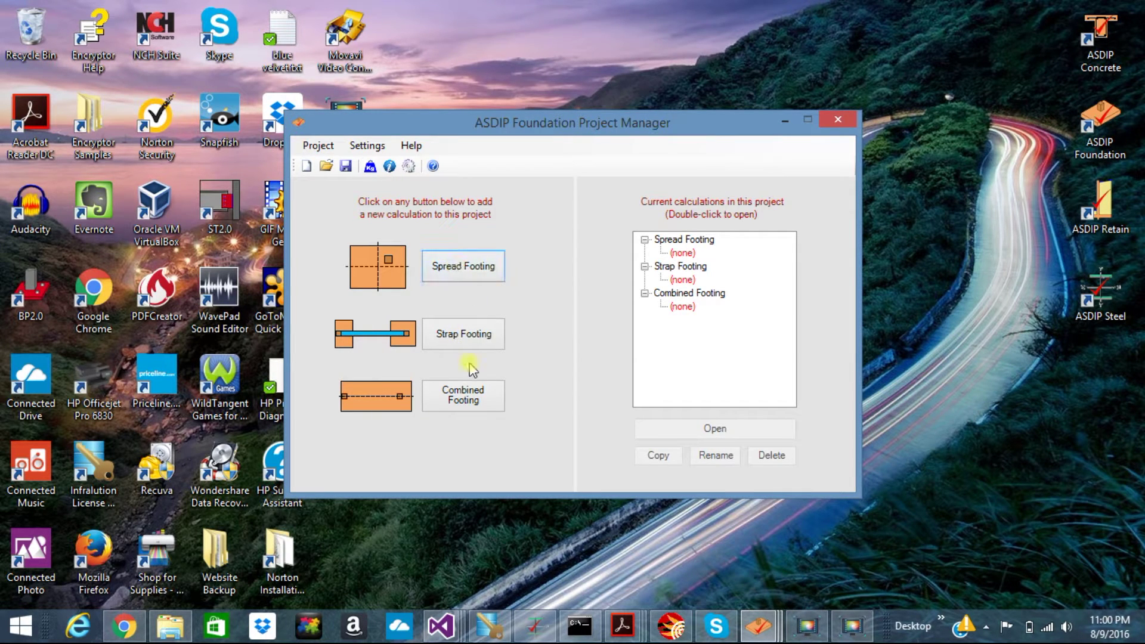
click(464, 273)
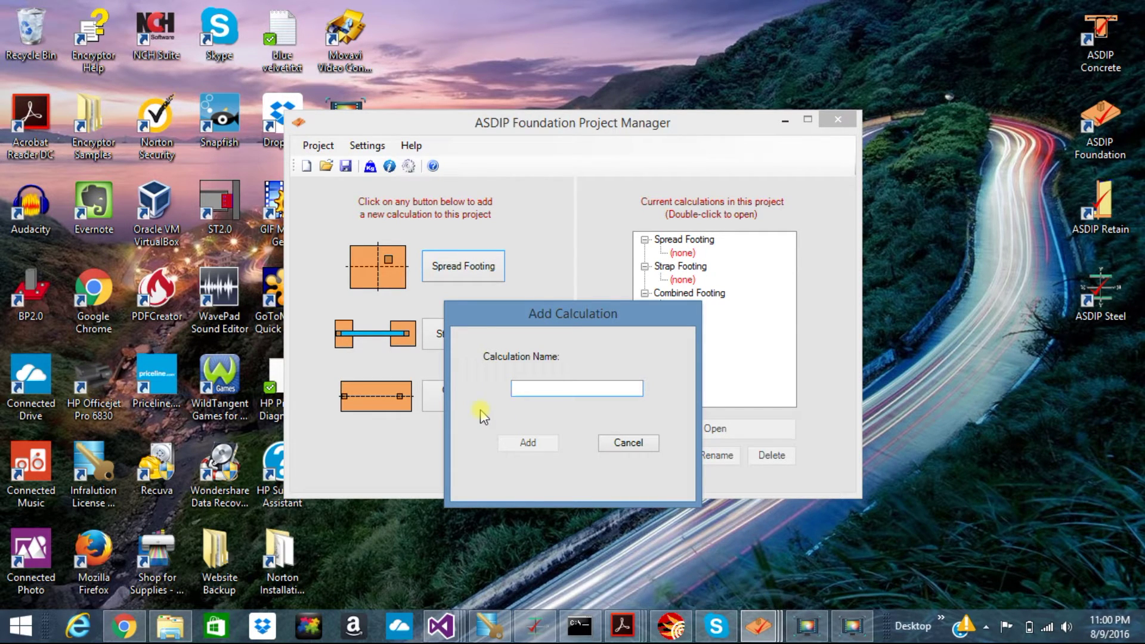
text(Fo)
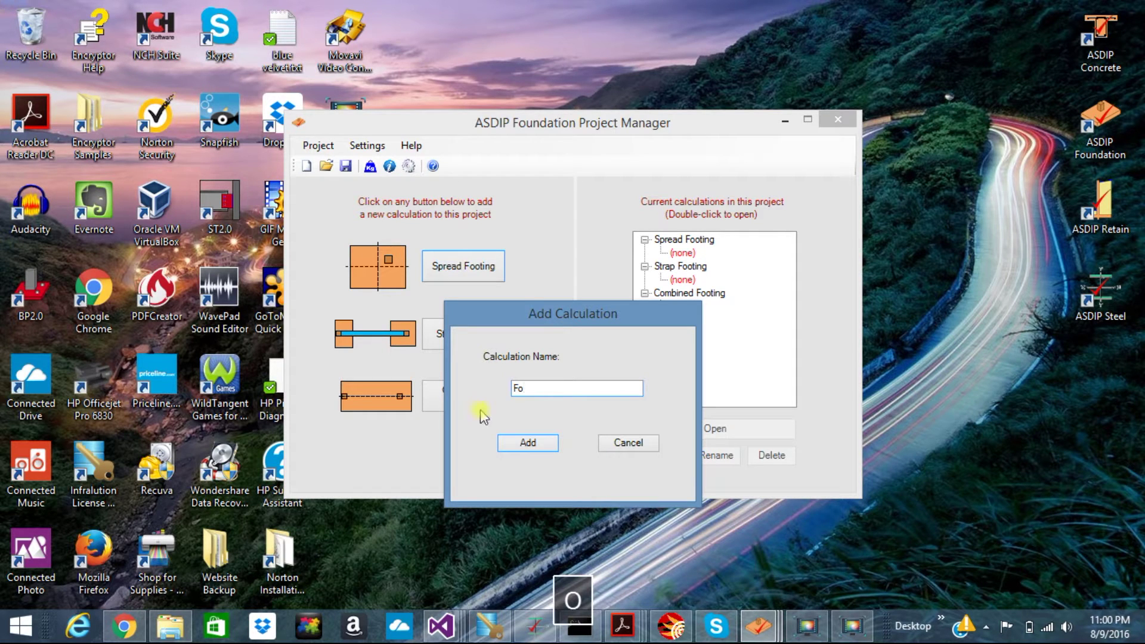
text(oting )
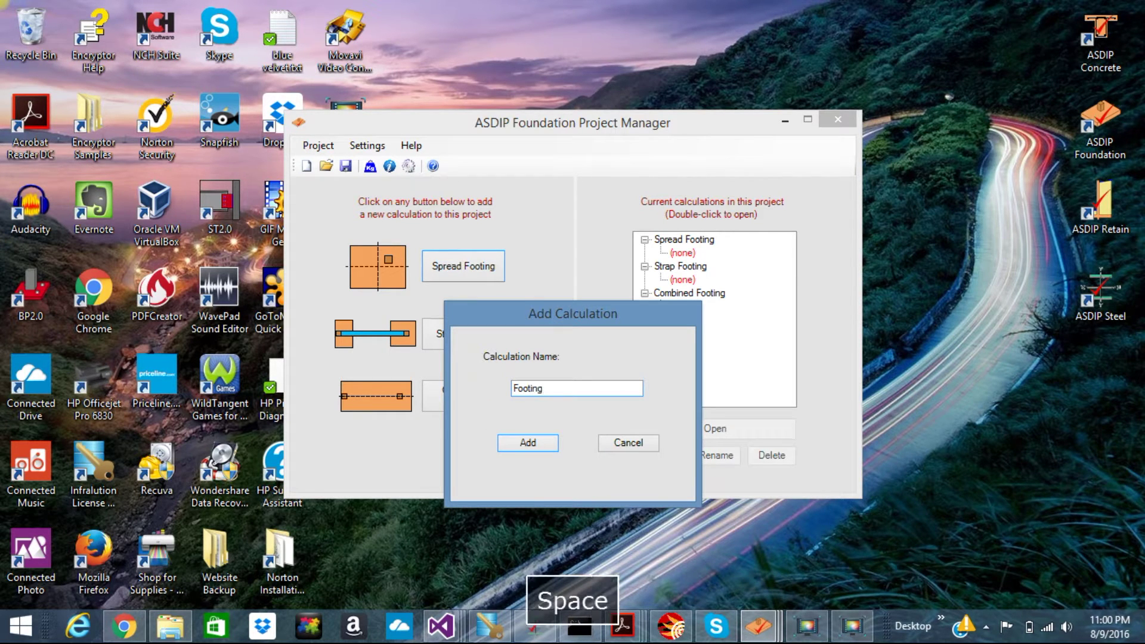
text(type 1)
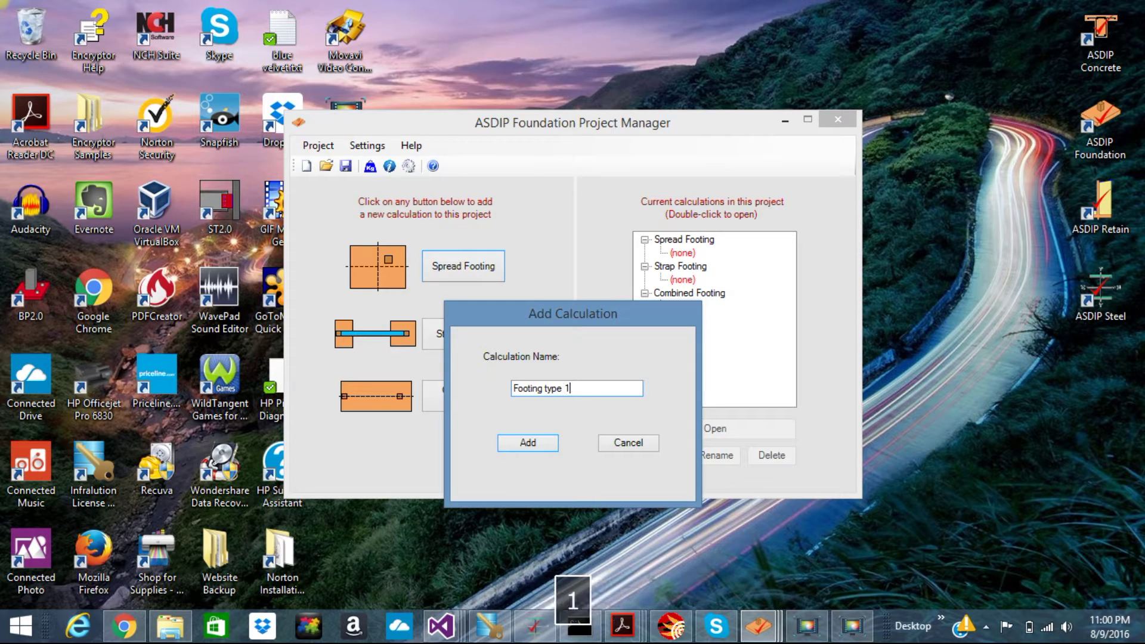
- Name the spread footing 'Footing type 1' and open it for design
key(Return)
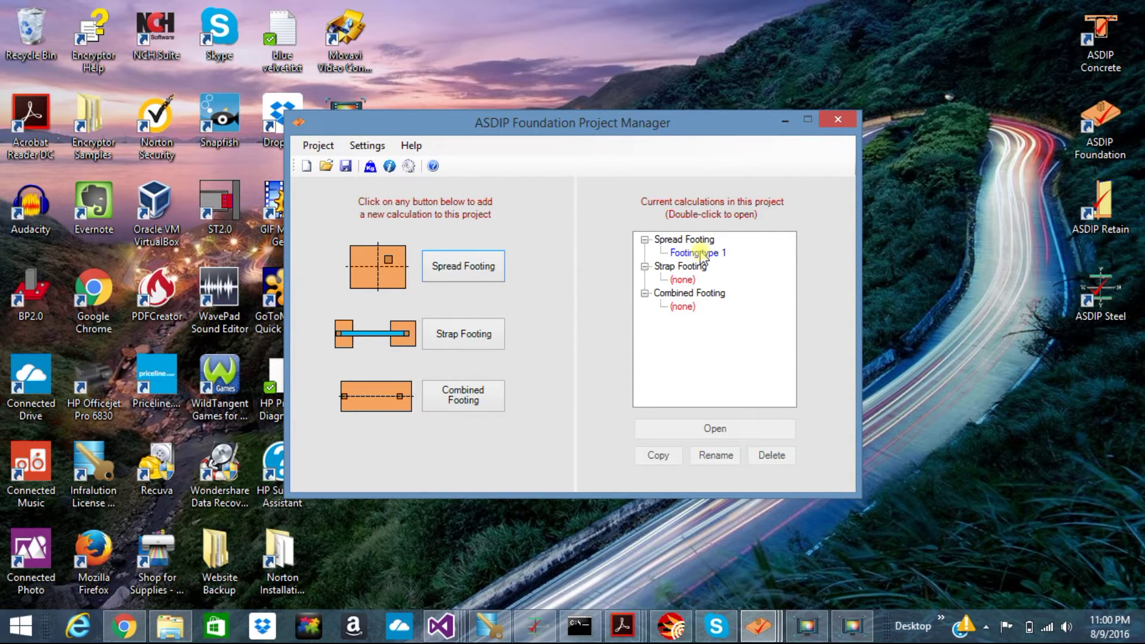
double_click(702, 253)
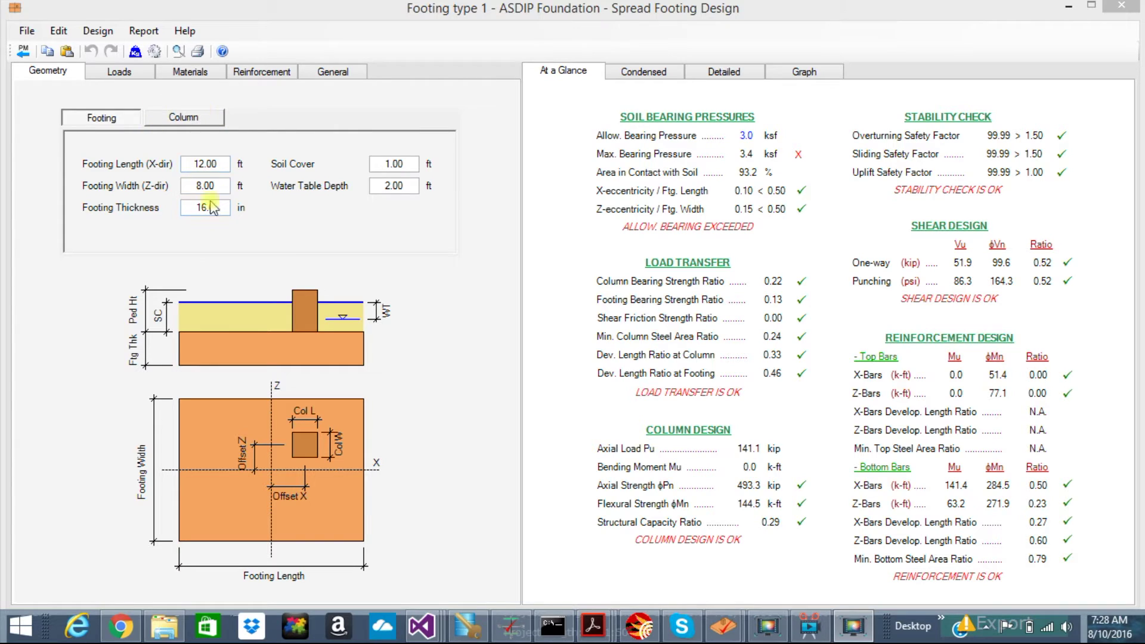
- View the column and pedestal defaults, then the dead loads with a 100 kip axial force
click(187, 120)
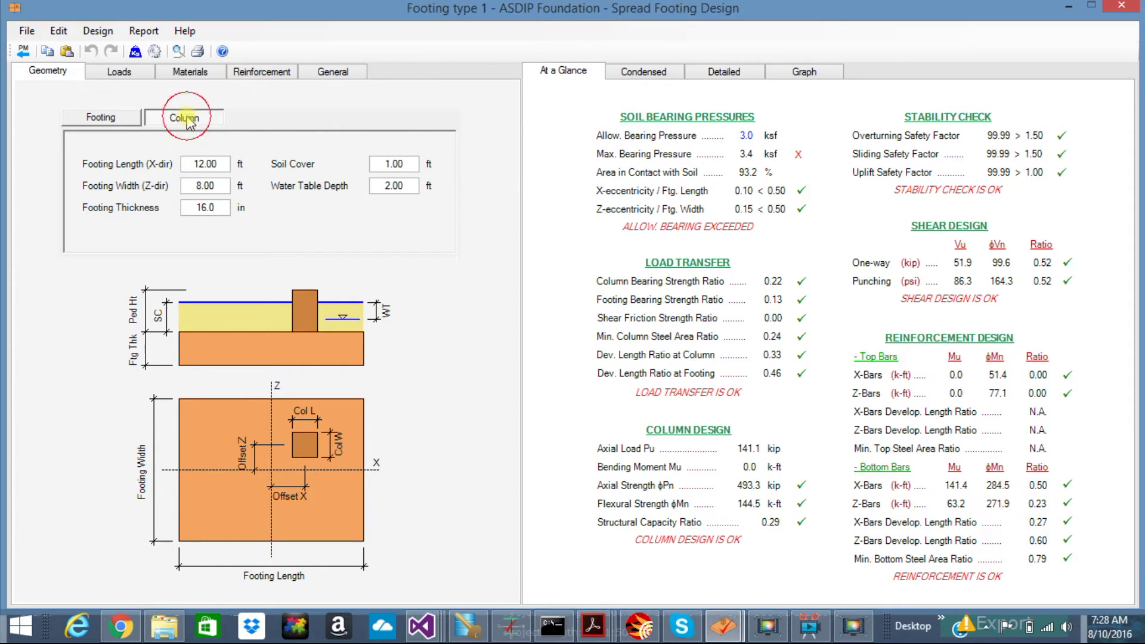
click(121, 74)
click(258, 208)
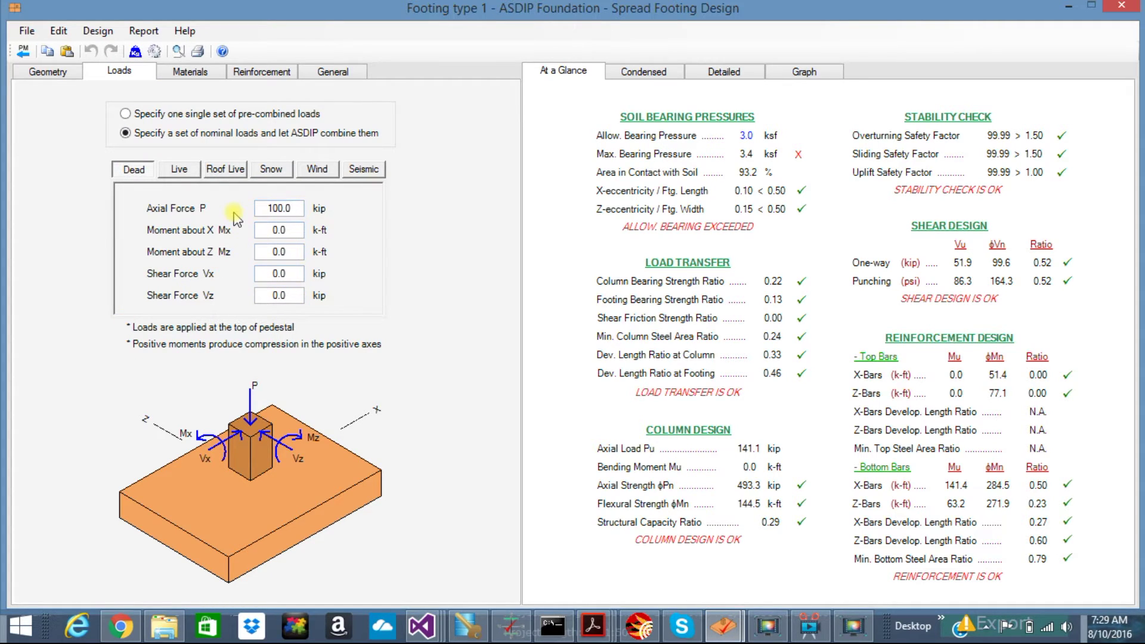
click(125, 113)
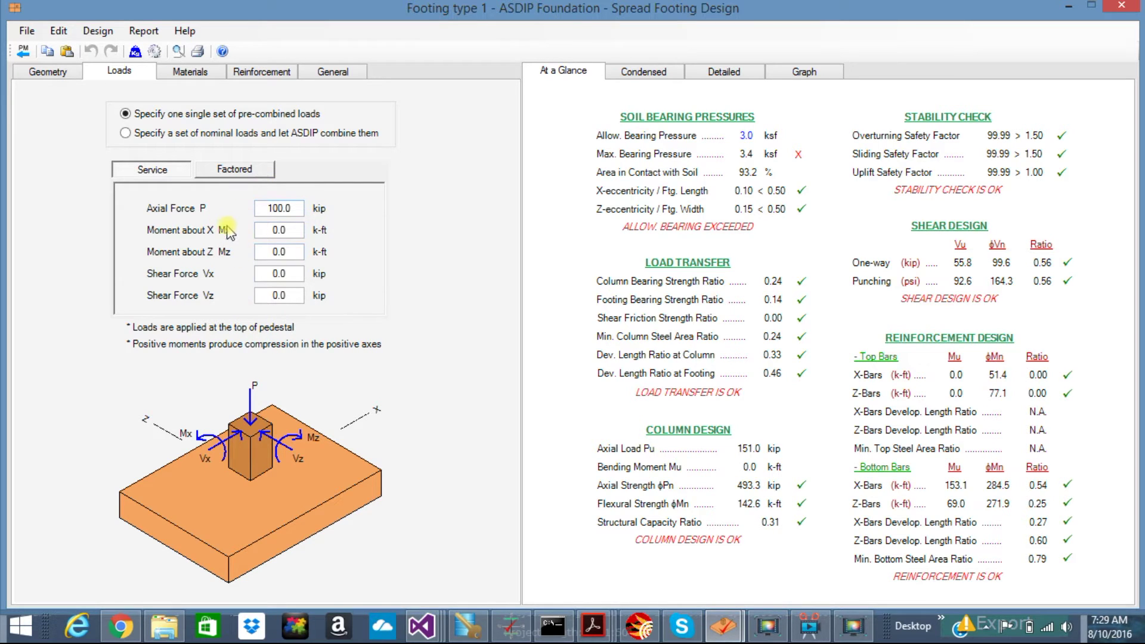
click(126, 133)
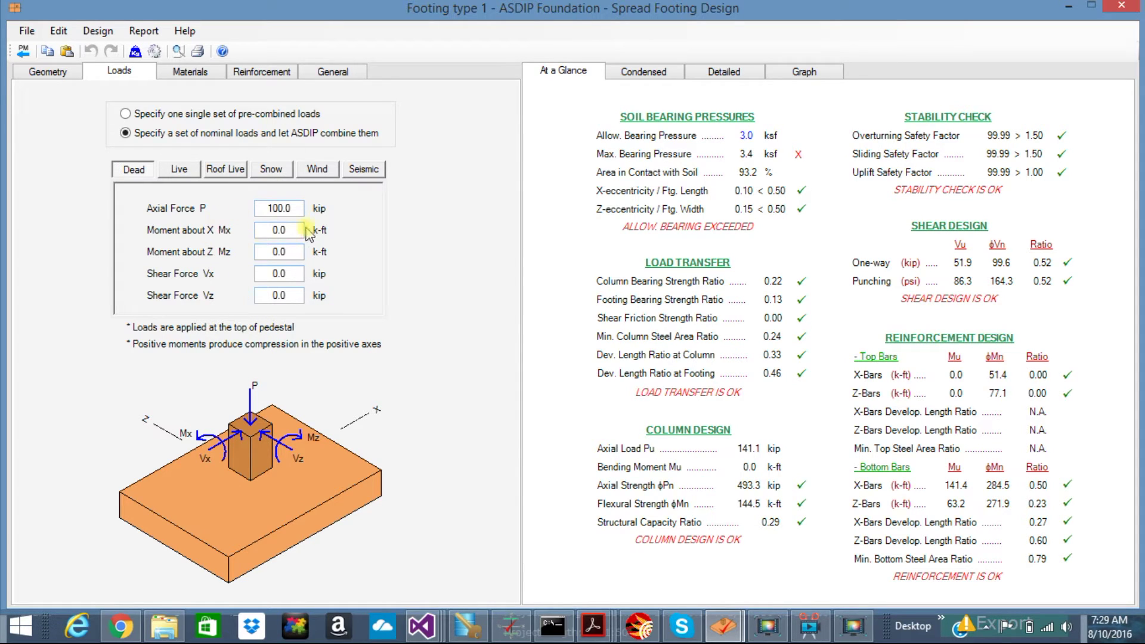
click(97, 31)
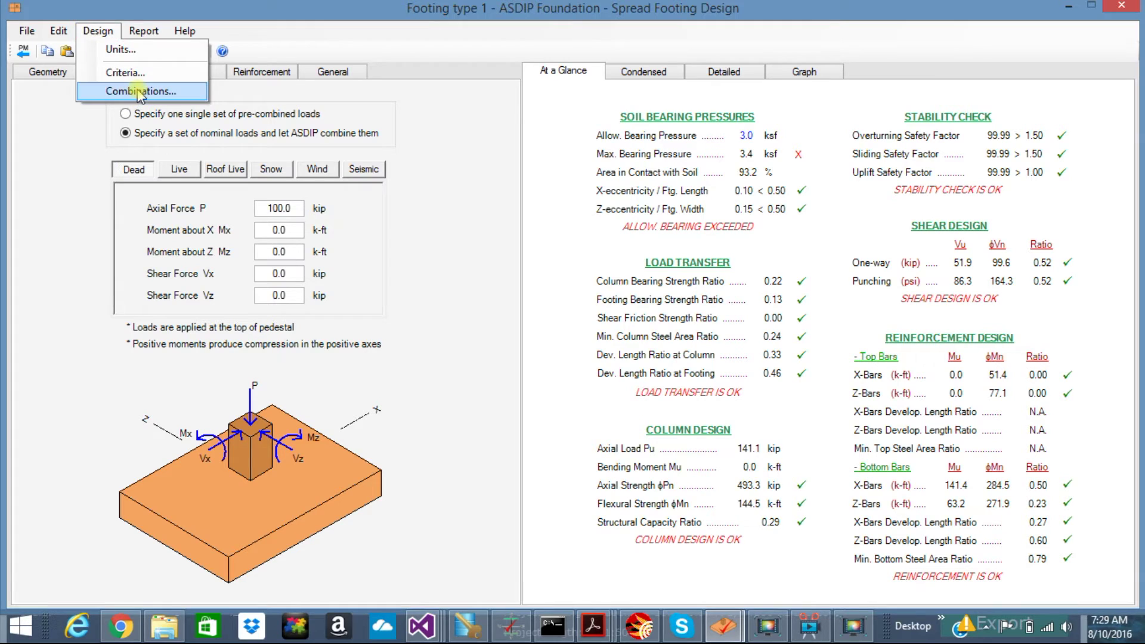
click(138, 90)
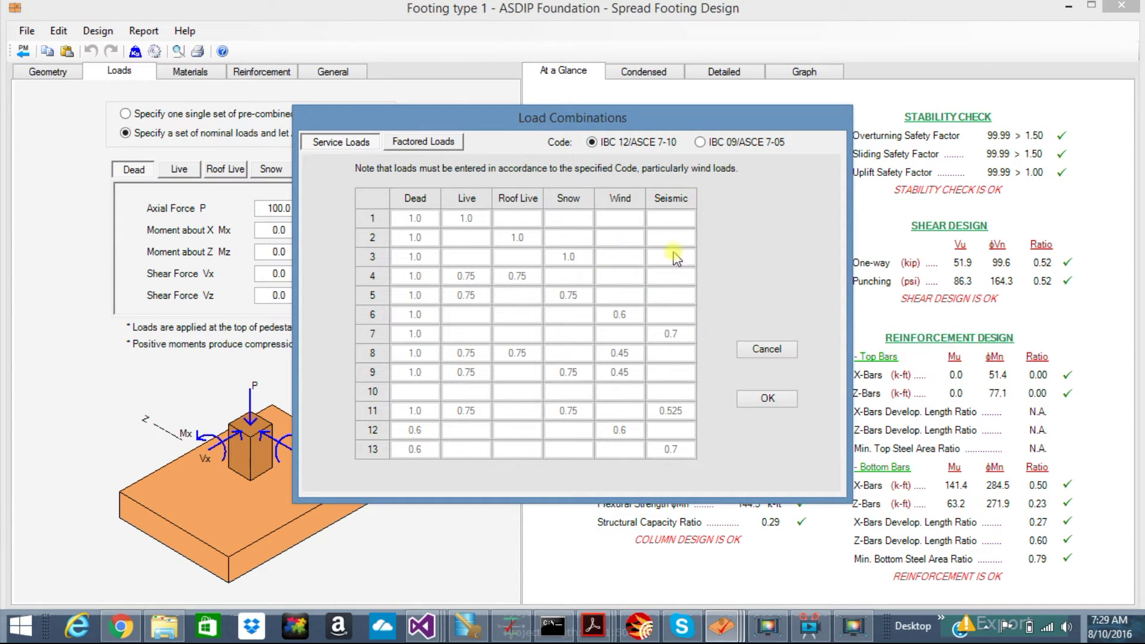
click(766, 398)
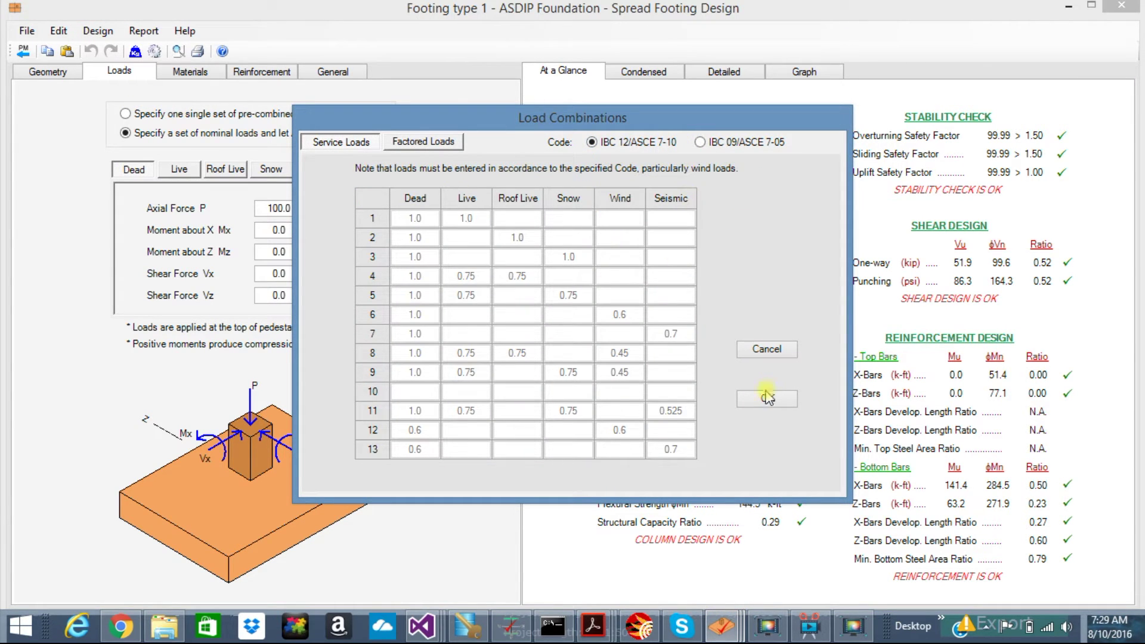
click(766, 351)
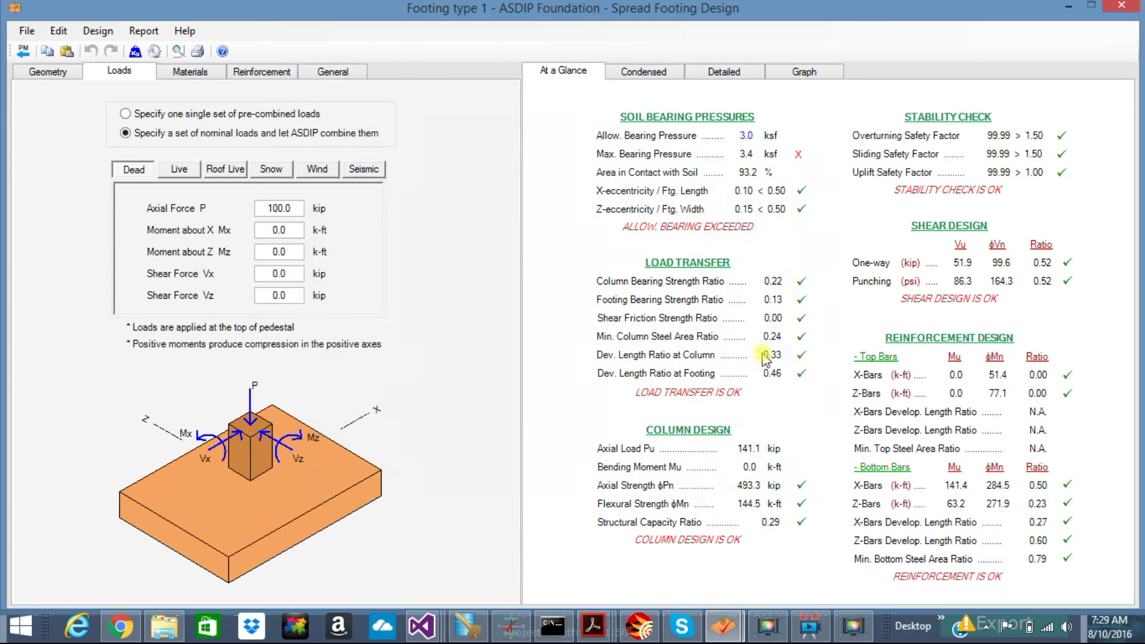
click(196, 79)
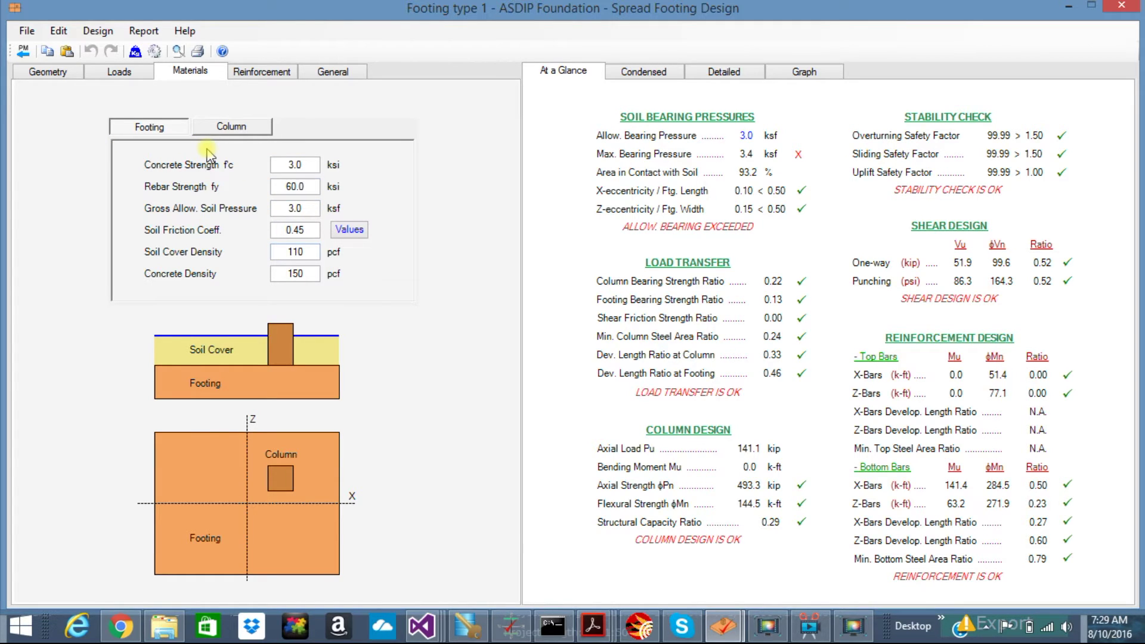
- Check the column material properties, then bring up the reinforcement inputs
click(228, 126)
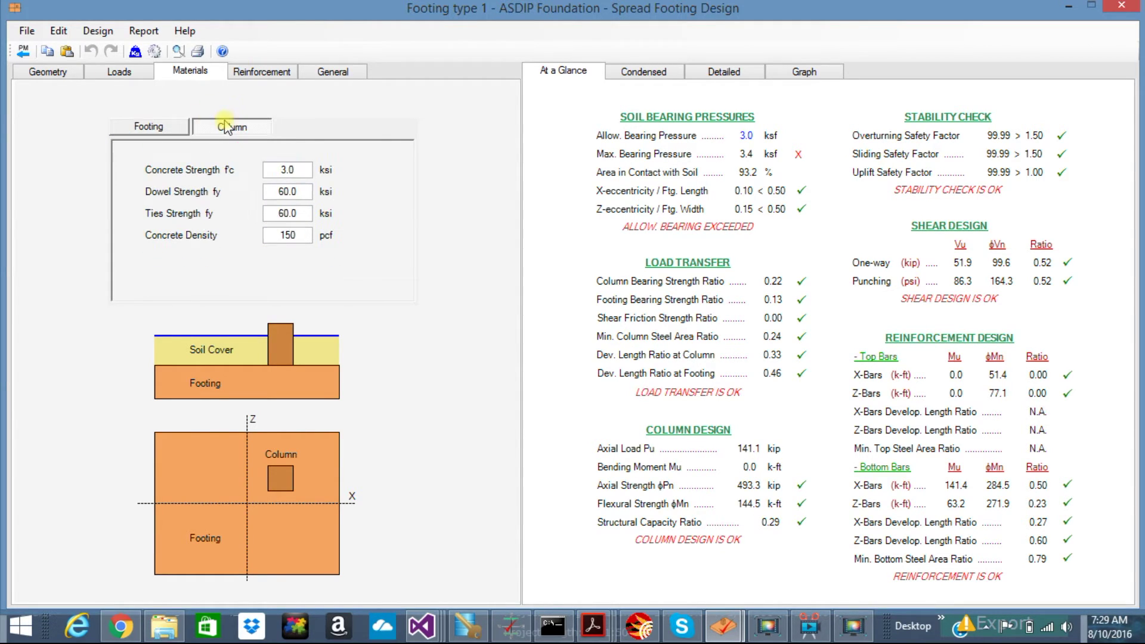
click(254, 76)
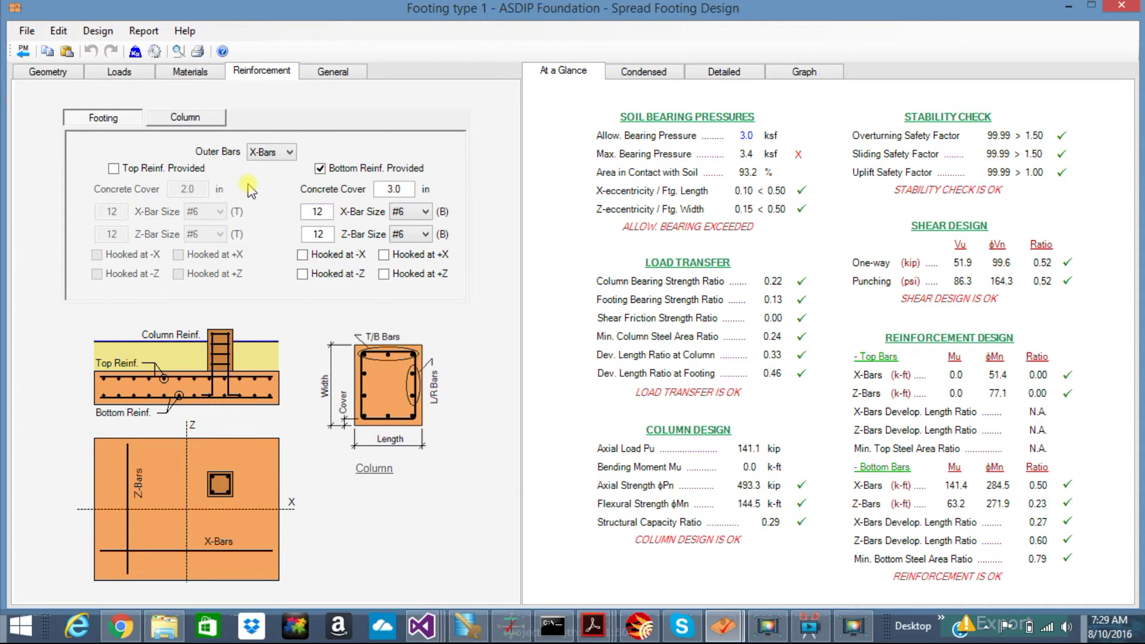
click(309, 234)
- Review column and footing reinforcement (12 #6 bars each way, 3.0 in cover), glancing at General
click(189, 118)
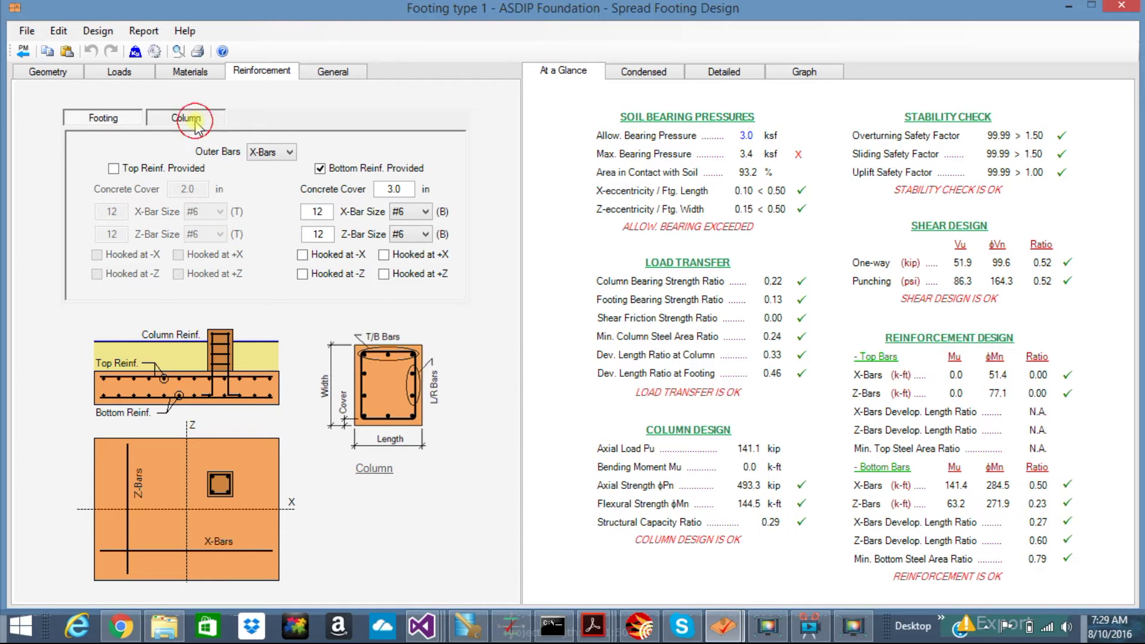
click(102, 119)
click(331, 76)
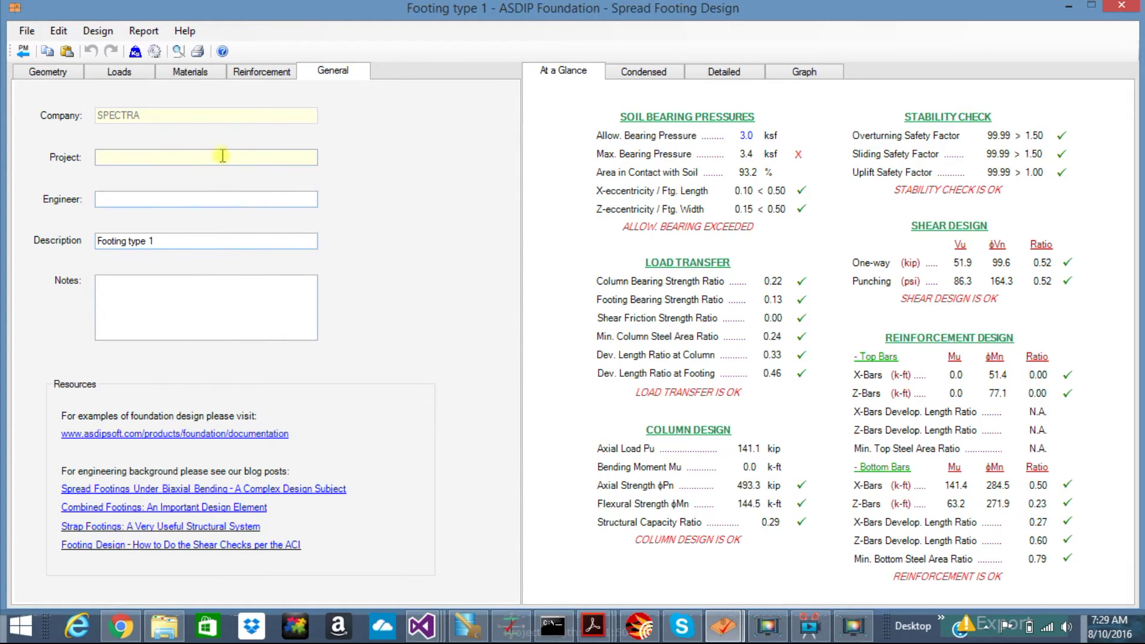
click(259, 77)
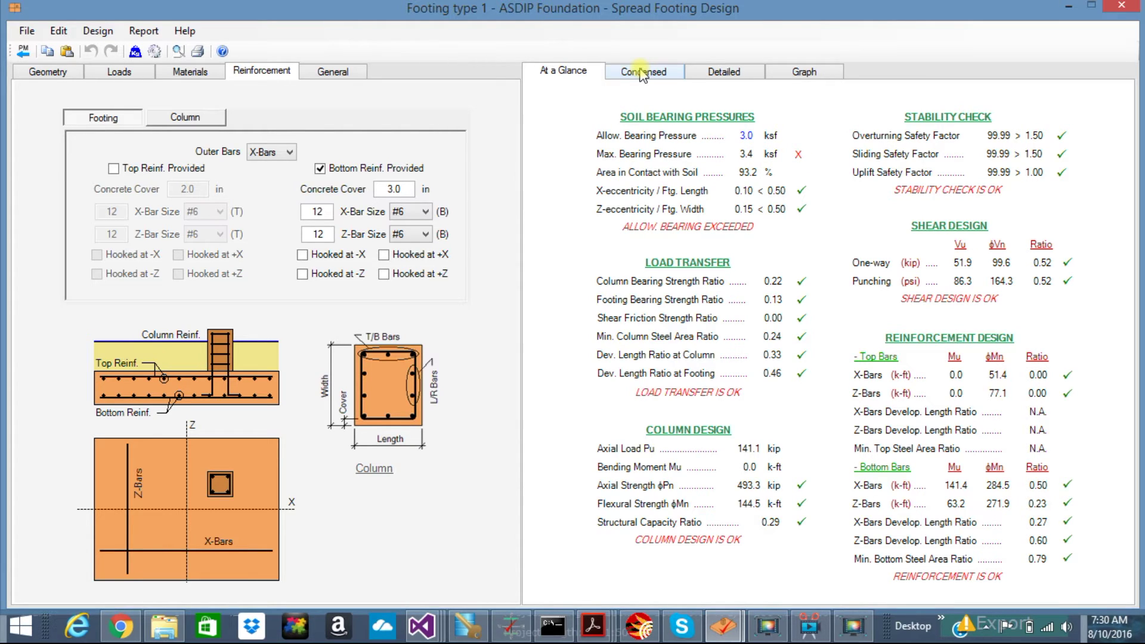
- Show the Condensed report covering geometry, soil pressures, overturning, shear, transfer and flexure checks
click(651, 75)
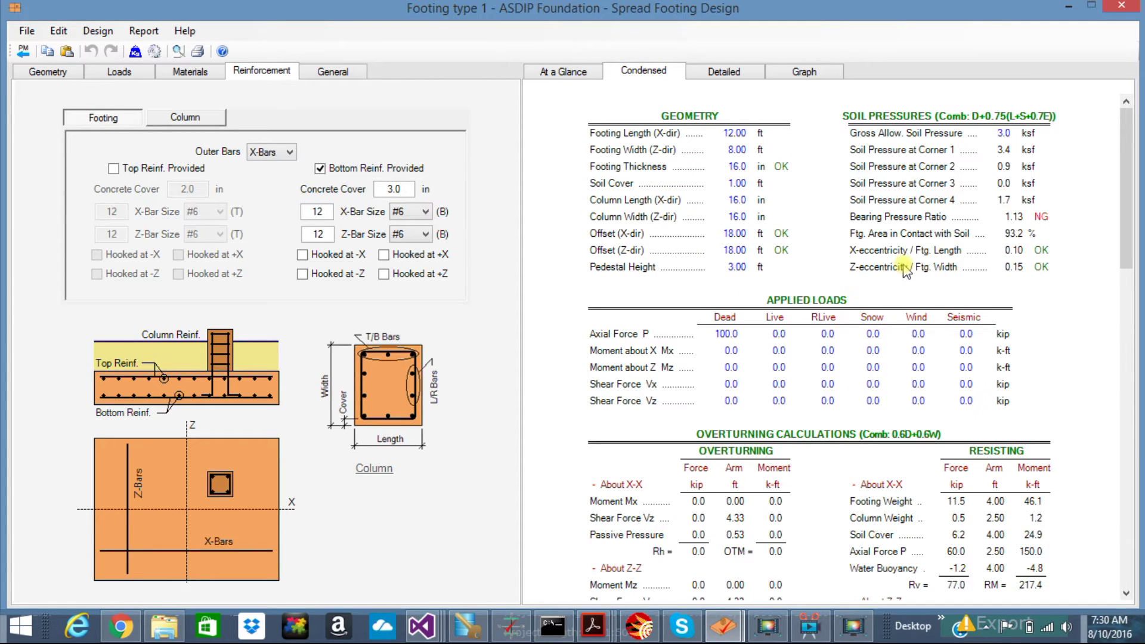
scroll(843, 315, down, 6)
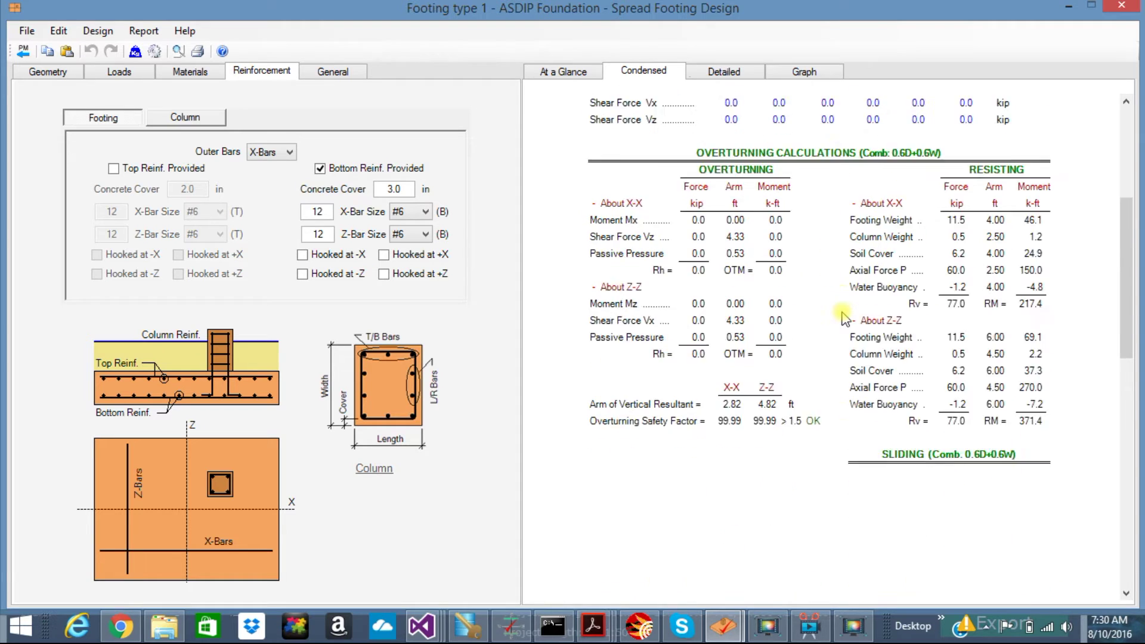
scroll(844, 317, down, 1)
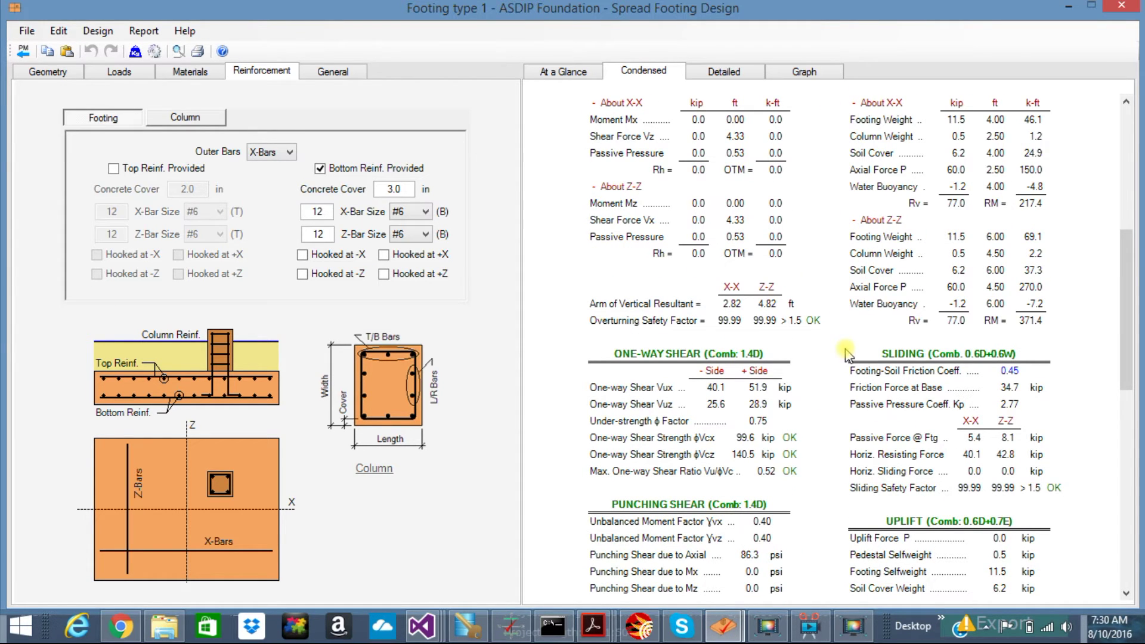
scroll(869, 379, up, 7)
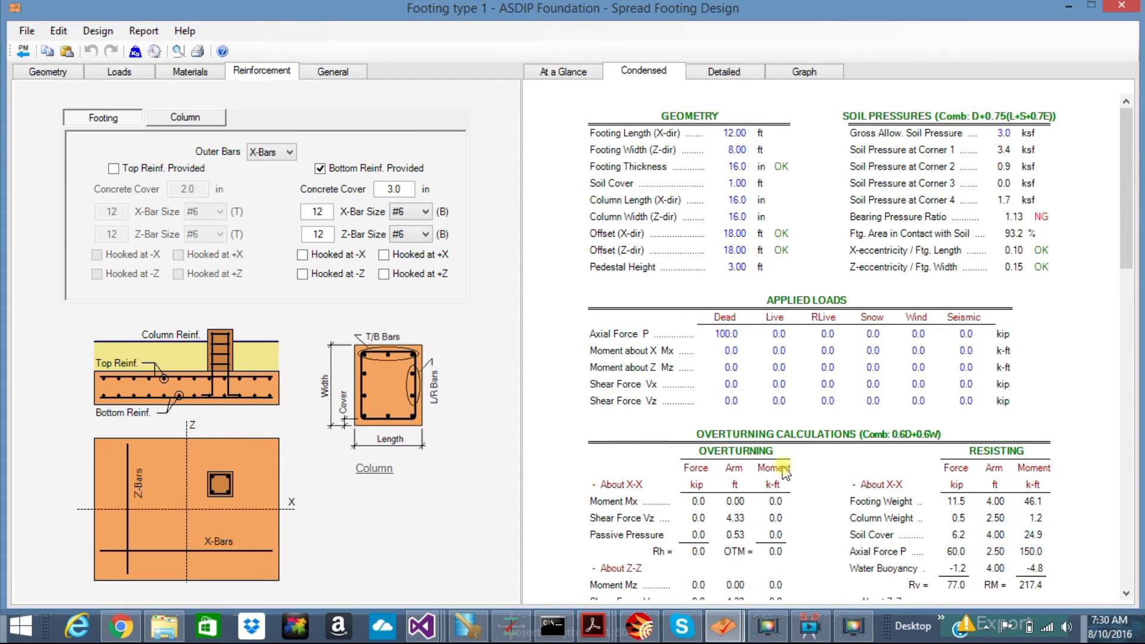
scroll(785, 472, down, 7)
scroll(785, 472, down, 7)
scroll(785, 472, down, 1)
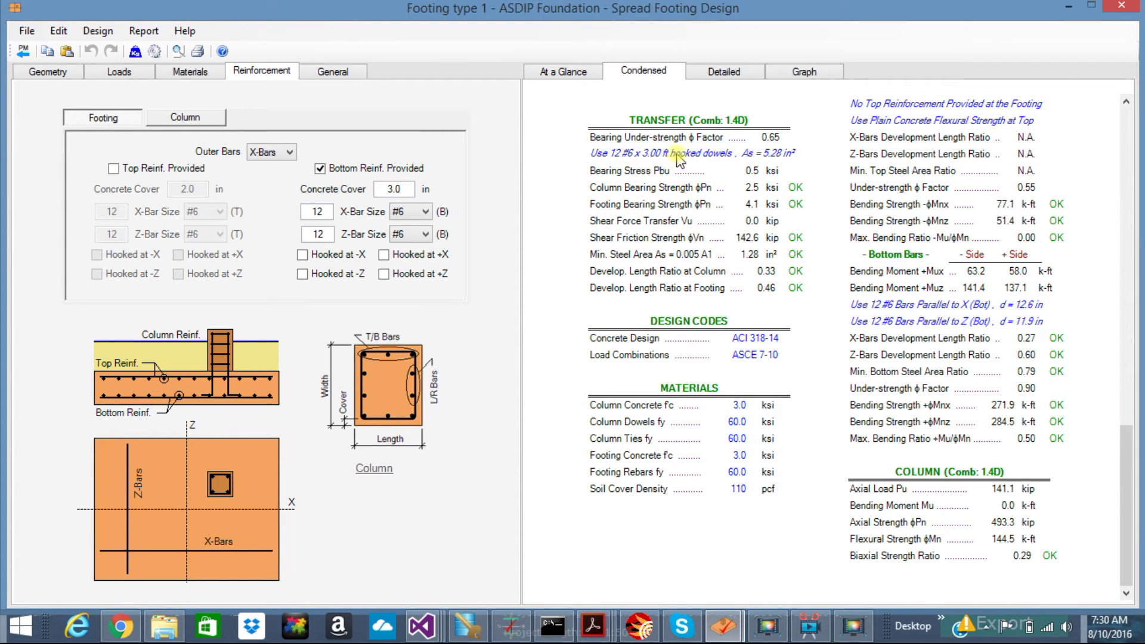
scroll(934, 326, up, 5)
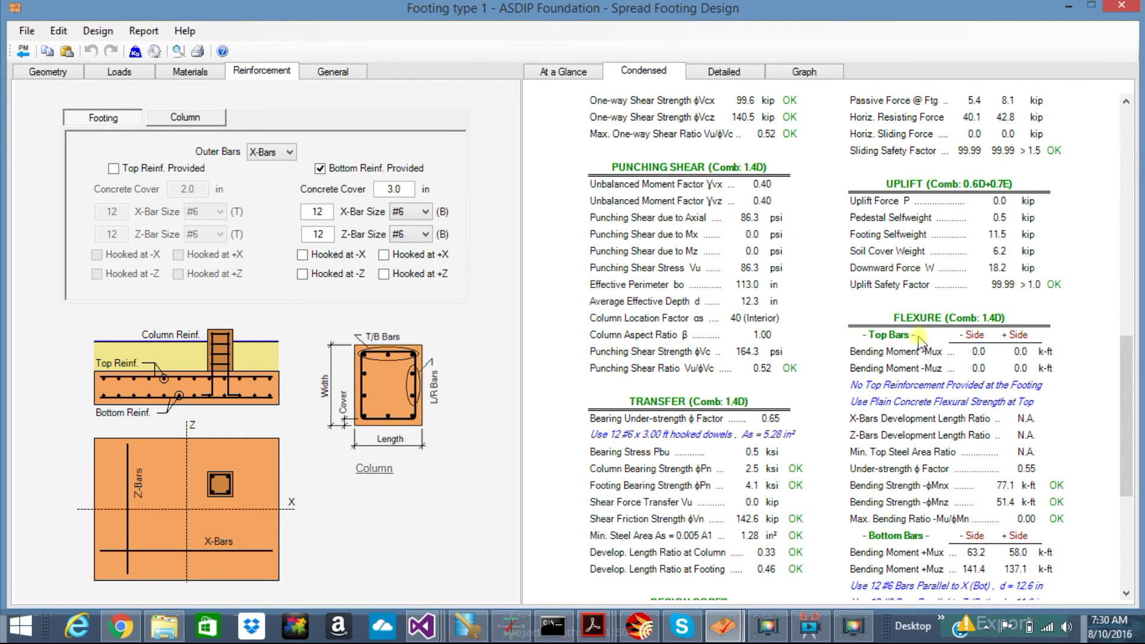
scroll(929, 309, up, 7)
scroll(928, 310, up, 1)
scroll(929, 310, down, 3)
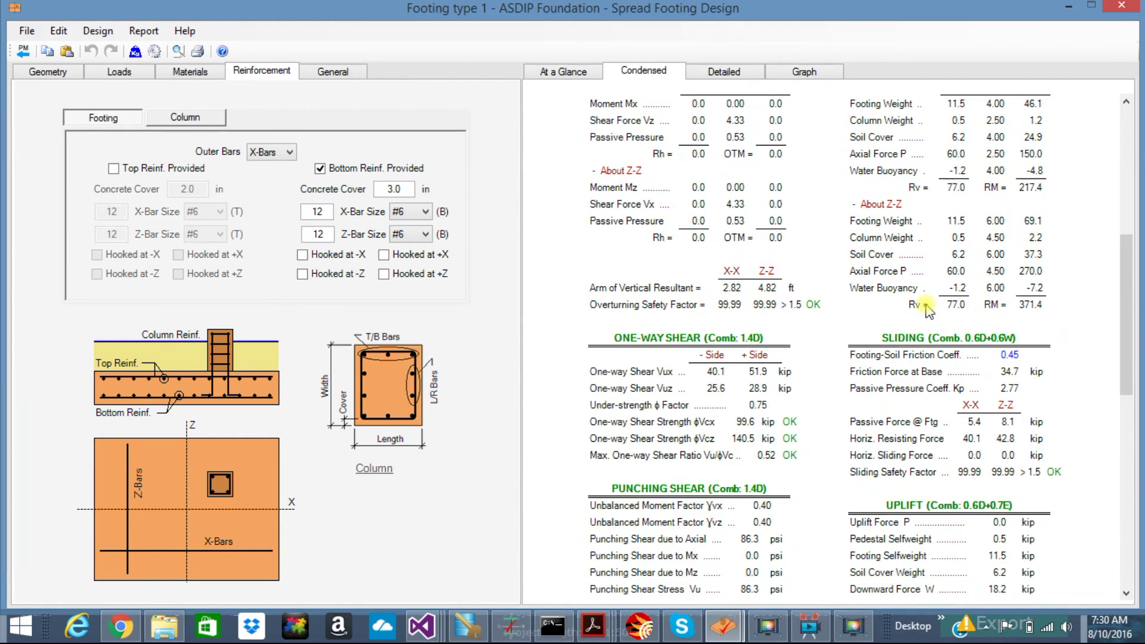
scroll(929, 310, down, 7)
scroll(928, 309, up, 4)
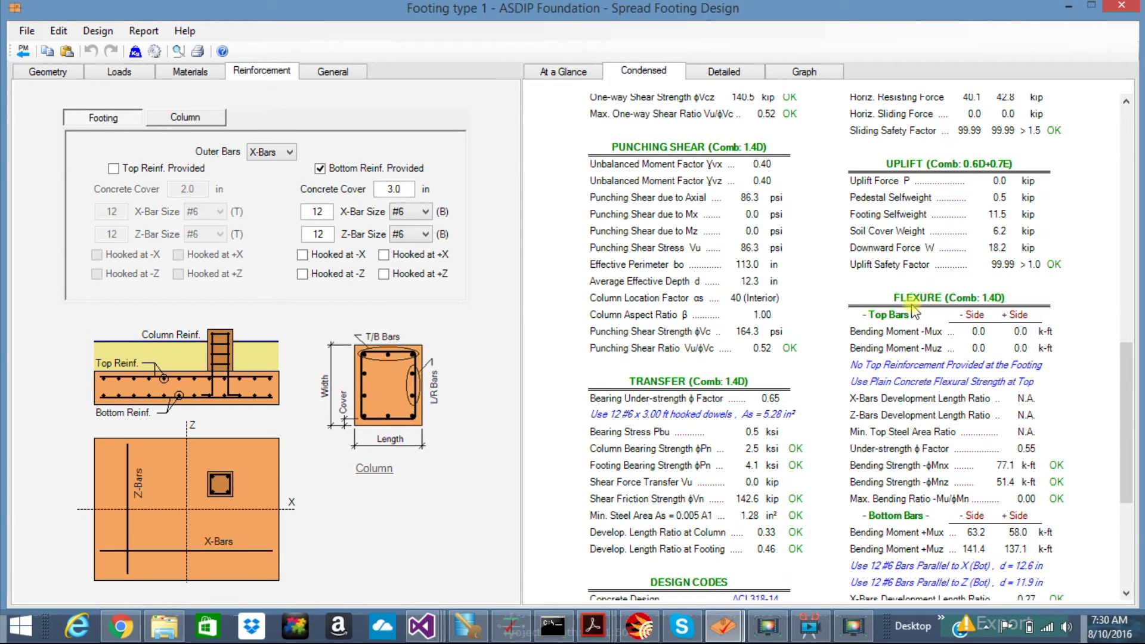
- Read the Detailed report, then show the bearing pressure graph ranging 0.0 to 3.4 ksf
click(721, 72)
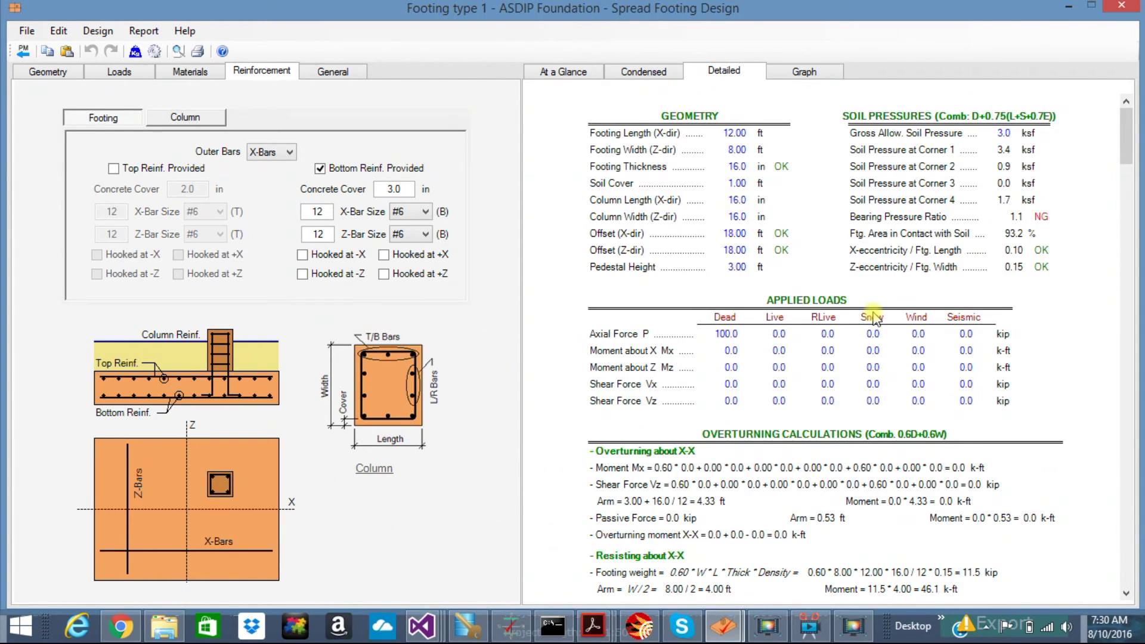
scroll(875, 317, down, 5)
scroll(875, 316, down, 1)
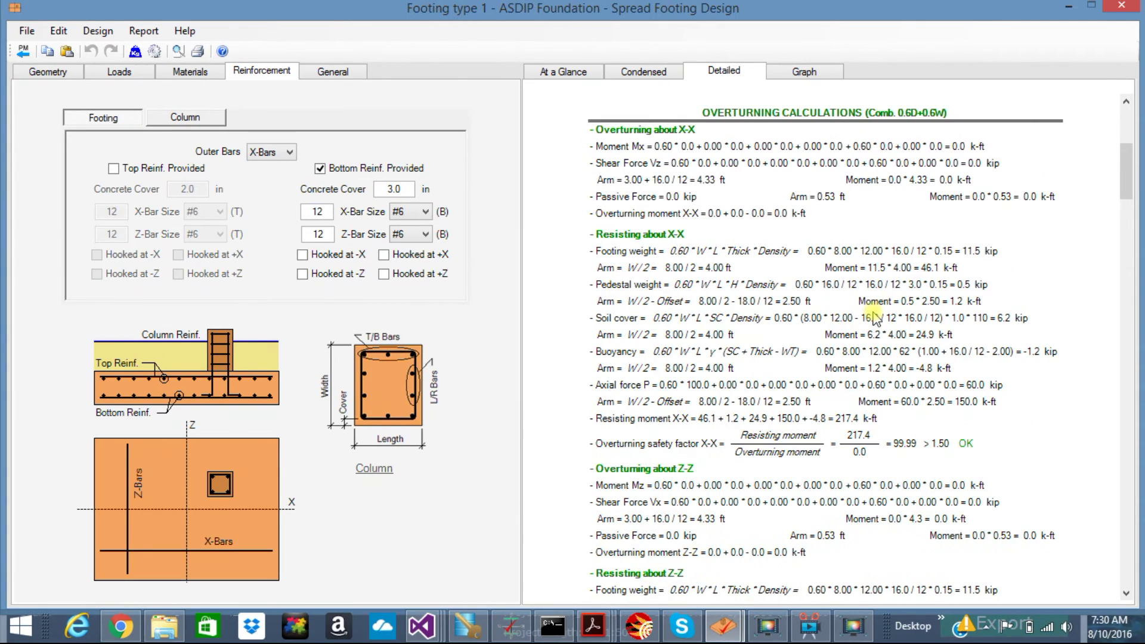
scroll(827, 279, down, 5)
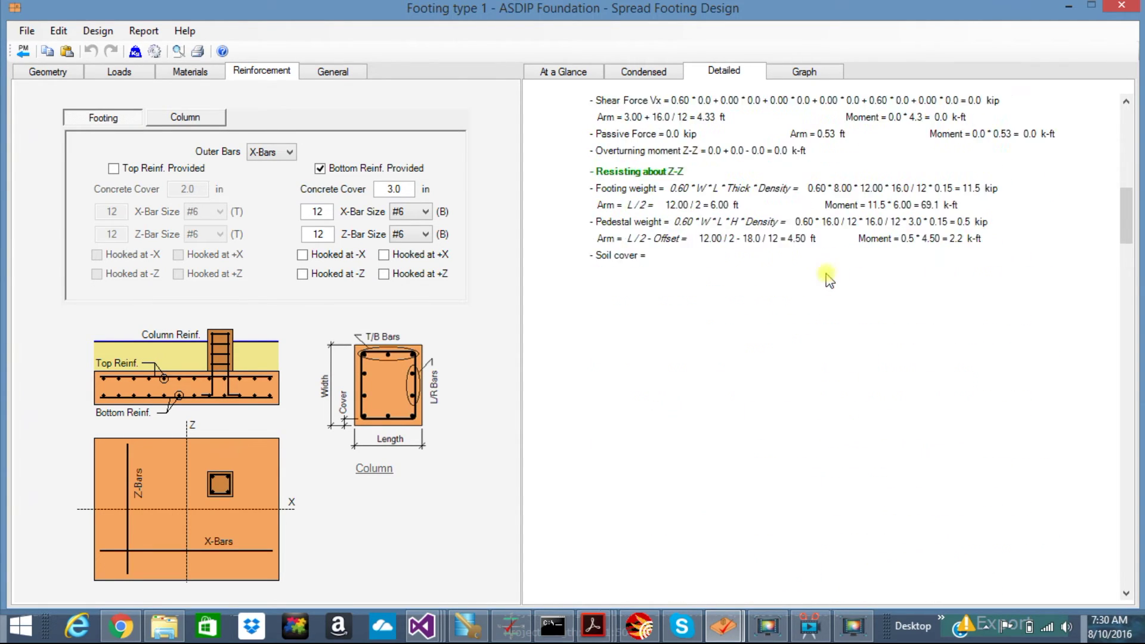
scroll(827, 279, down, 2)
scroll(828, 279, down, 5)
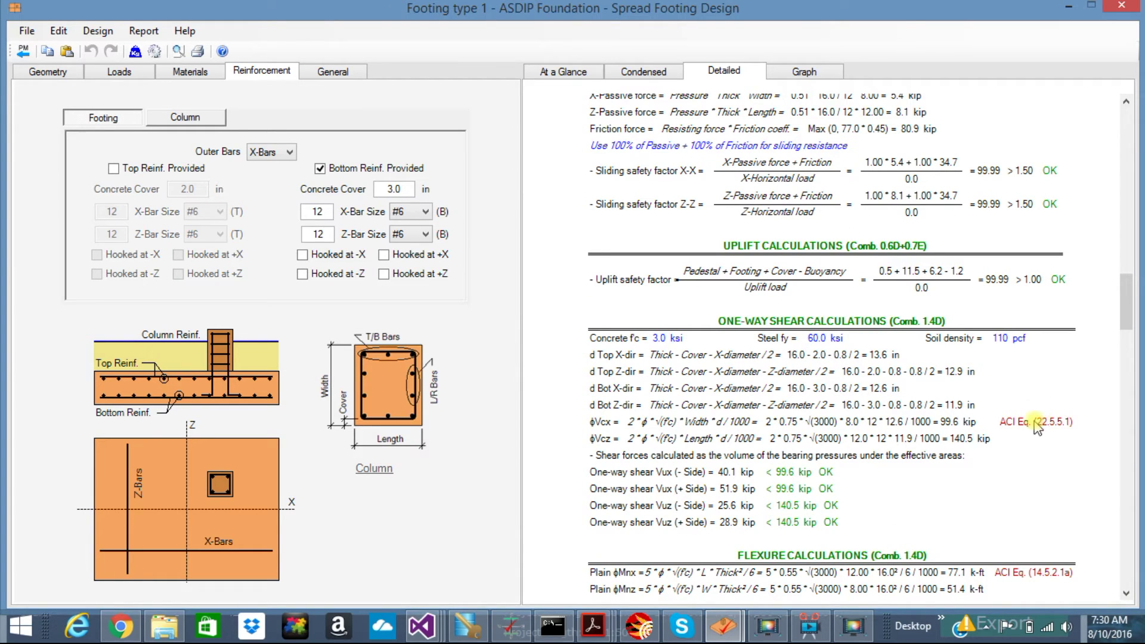
scroll(1018, 440, down, 8)
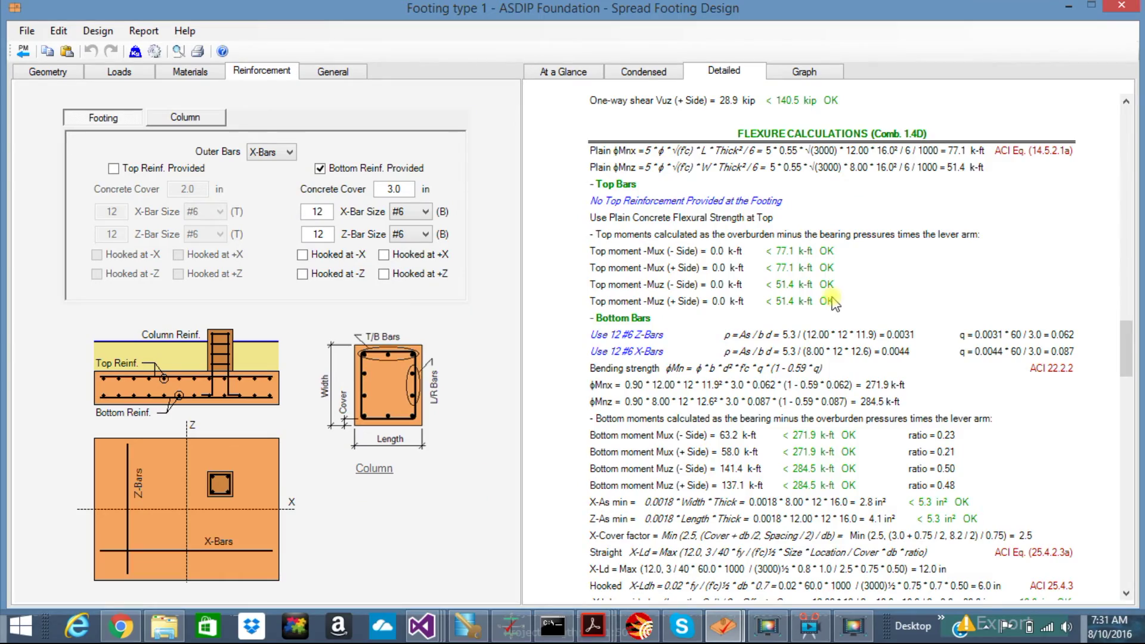
scroll(831, 303, down, 5)
scroll(832, 303, down, 5)
scroll(832, 302, down, 2)
scroll(831, 302, down, 2)
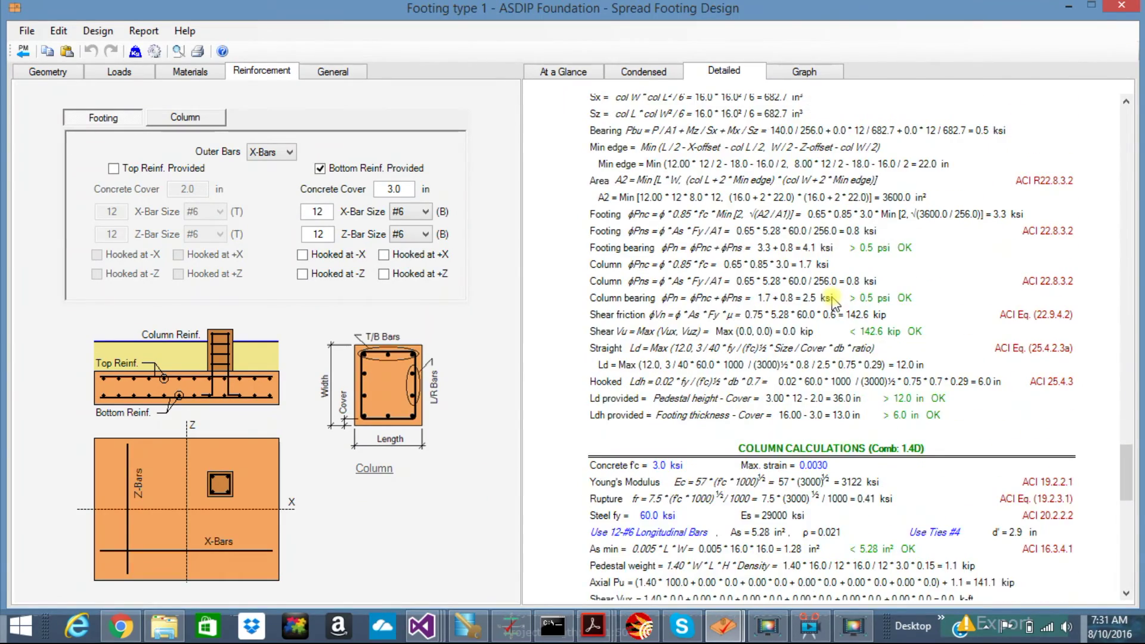
scroll(832, 303, down, 4)
scroll(832, 303, down, 7)
scroll(832, 302, down, 6)
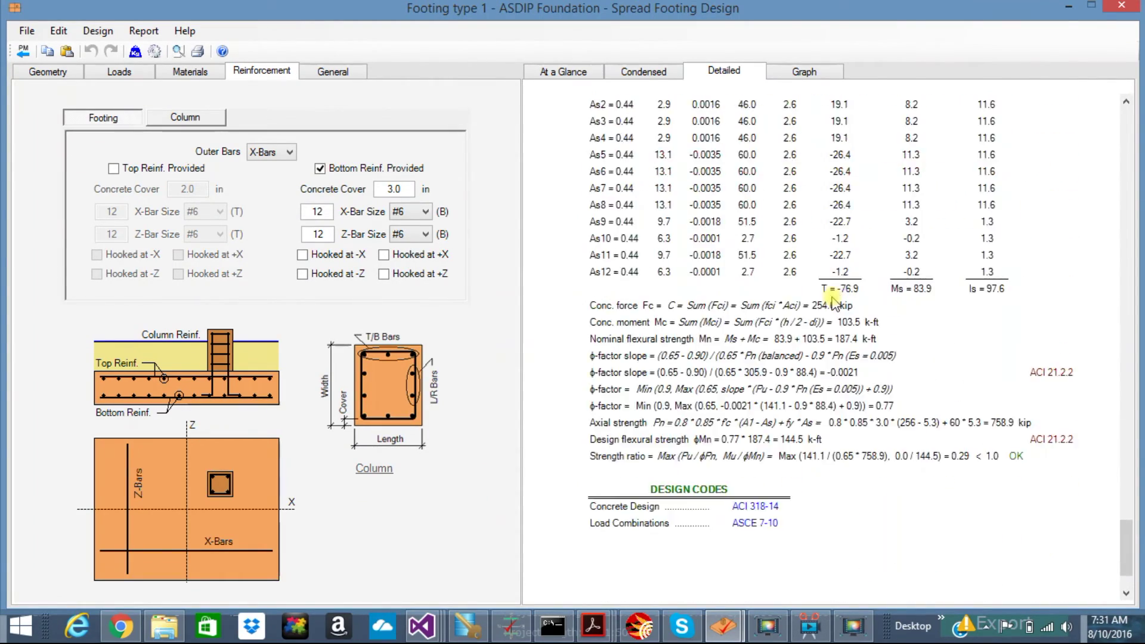
scroll(831, 303, down, 2)
scroll(832, 303, up, 8)
scroll(832, 302, up, 5)
scroll(832, 303, up, 5)
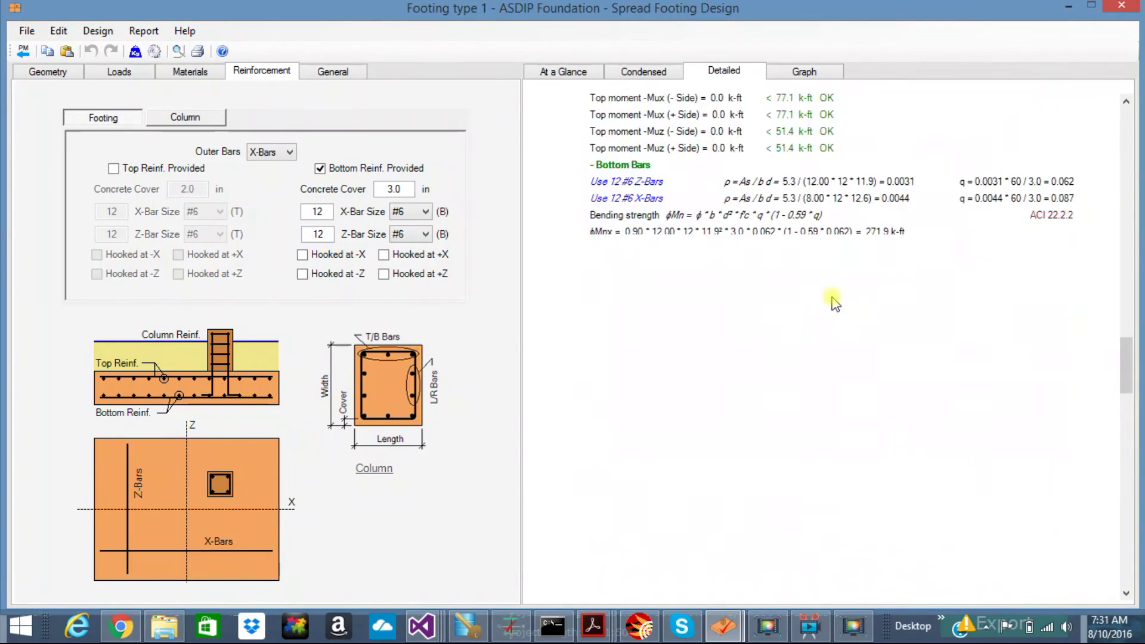
scroll(831, 303, up, 5)
click(803, 72)
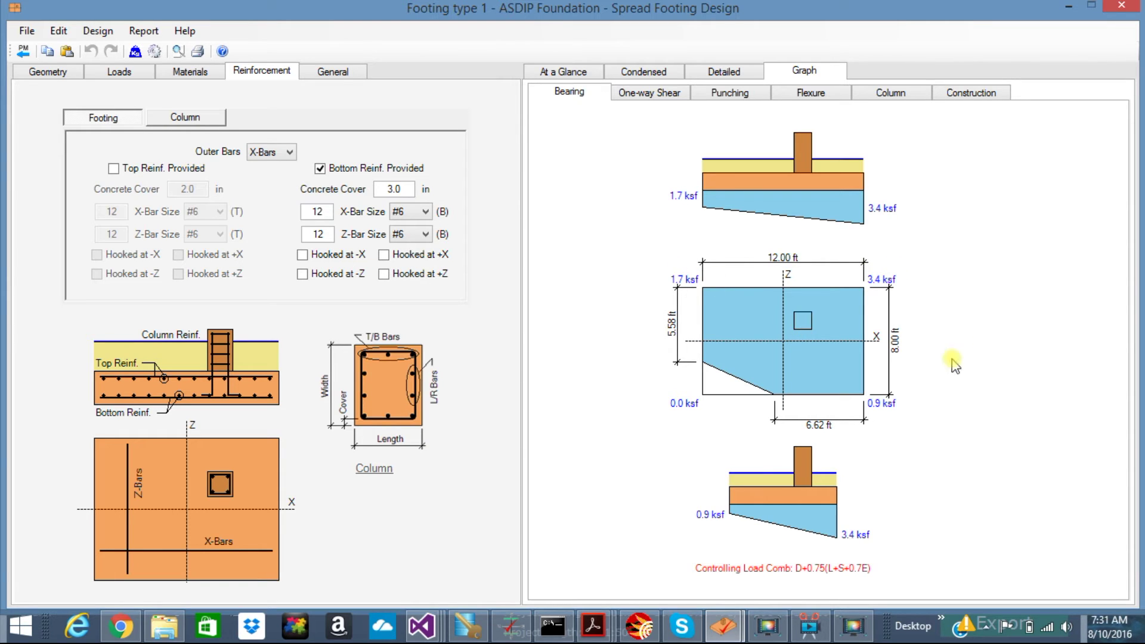
- Display the One-way Shear graph with shears of 40.1, 51.9, 28.9 and 25.6 kip
click(652, 96)
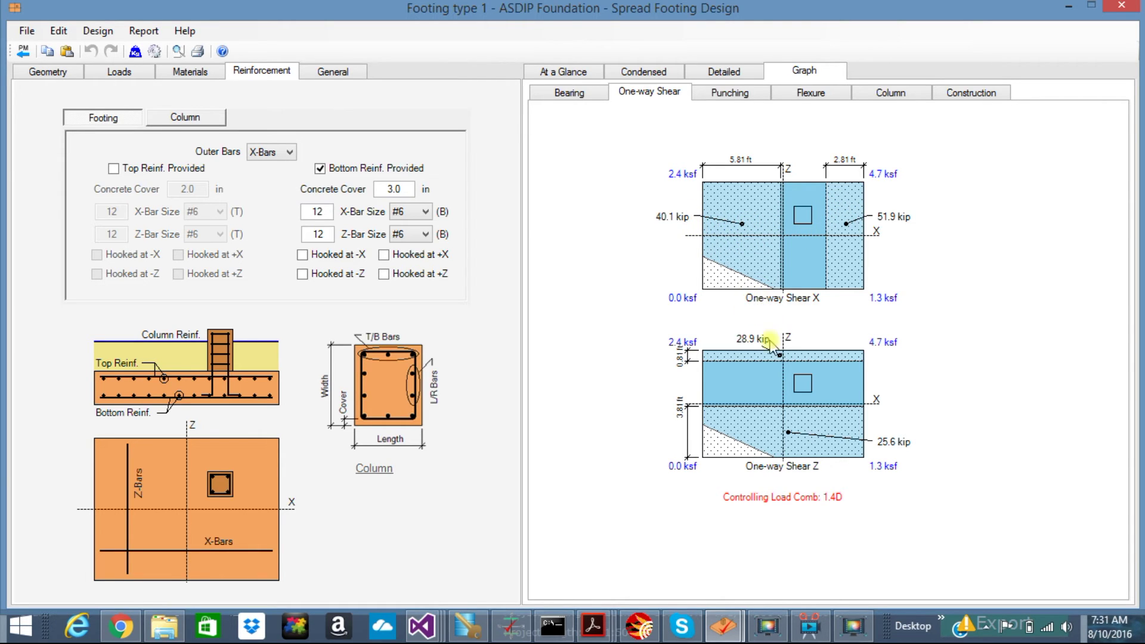
- View the punching shear graph, the flexure diagrams up to 141.4 k-ft, and the column interaction diagram
click(730, 93)
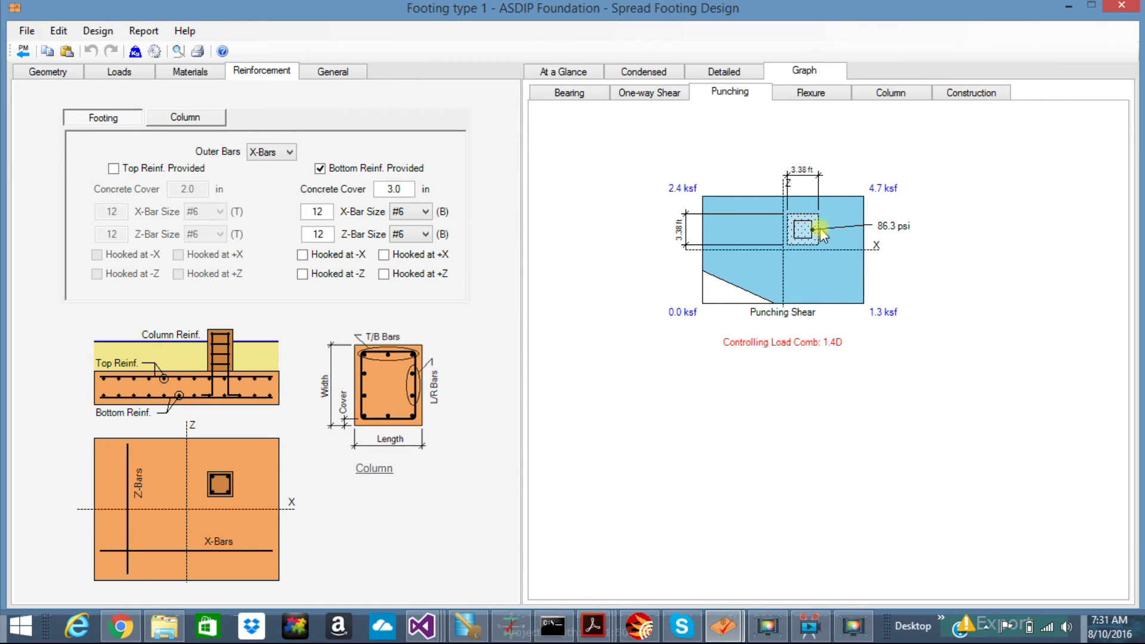
click(810, 94)
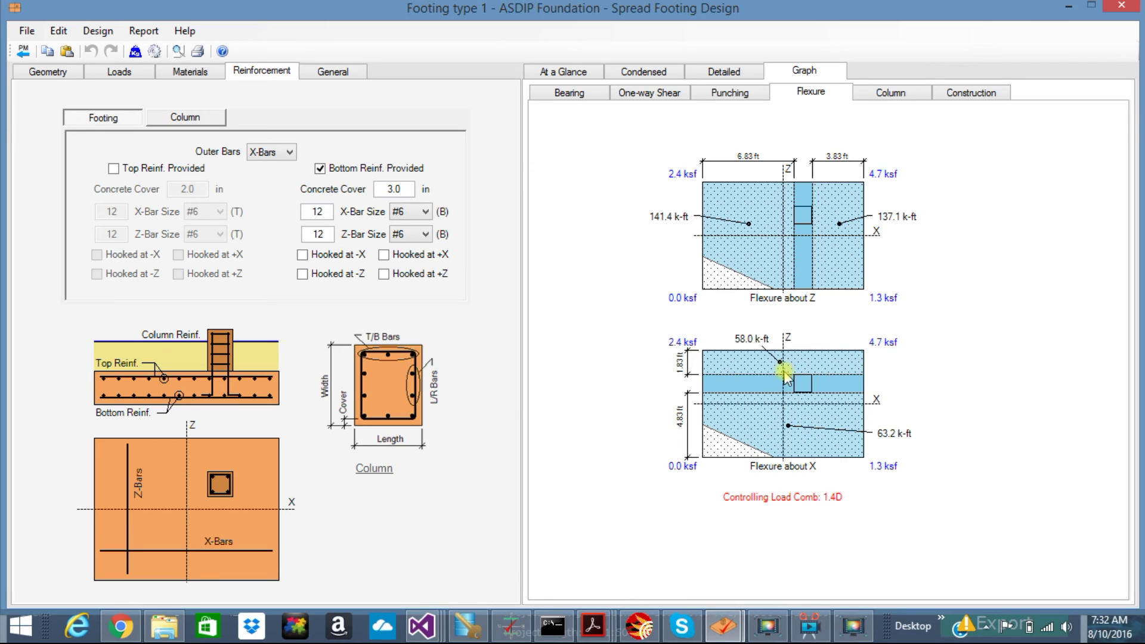
click(890, 93)
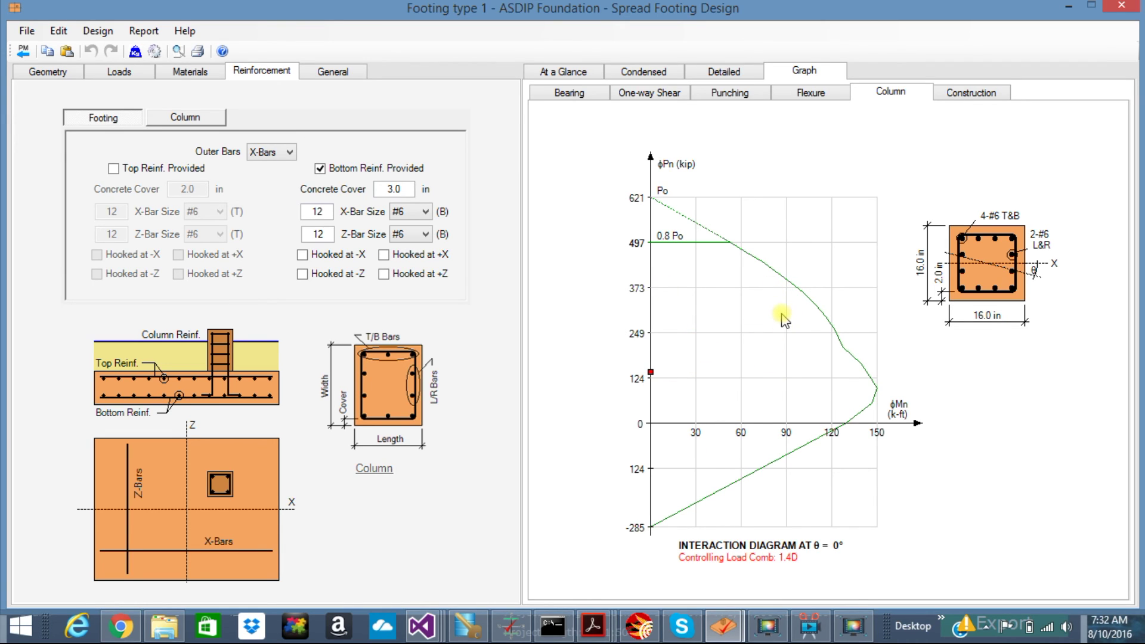
- Show the construction drawing: a 12 ft by 8 ft plan with 12 #6 bottom bars
click(979, 97)
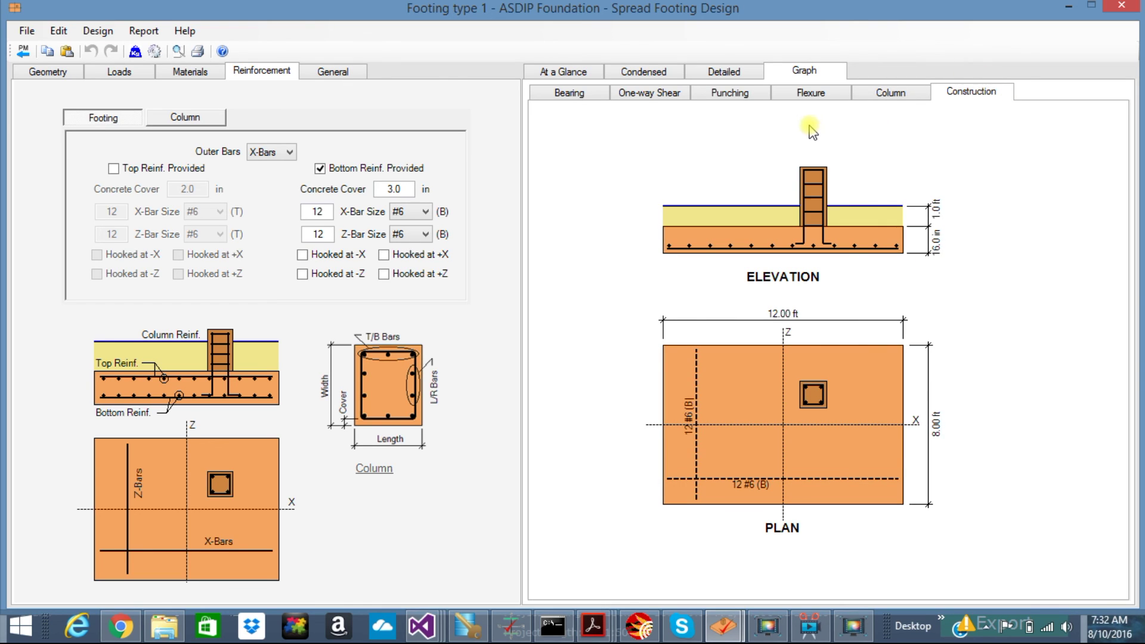